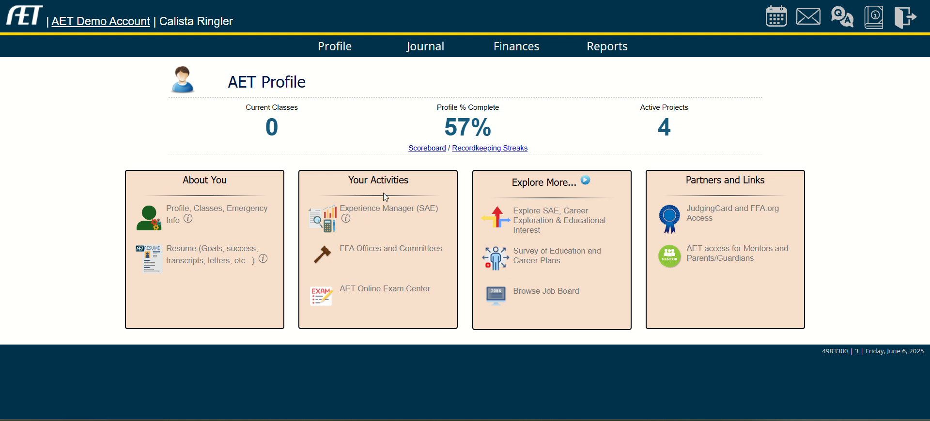
# Add a new experience in the SAE experience manager and name the project Testing Germination Rates in Corn
pyautogui.click(359, 215)
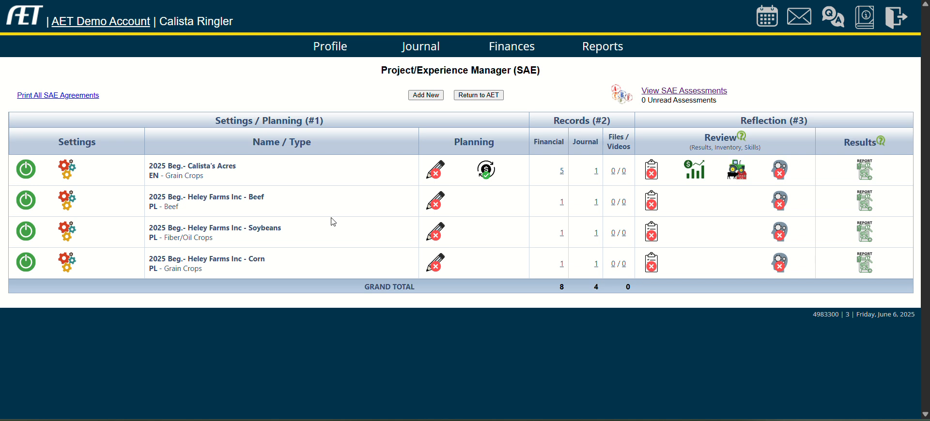
pyautogui.click(428, 96)
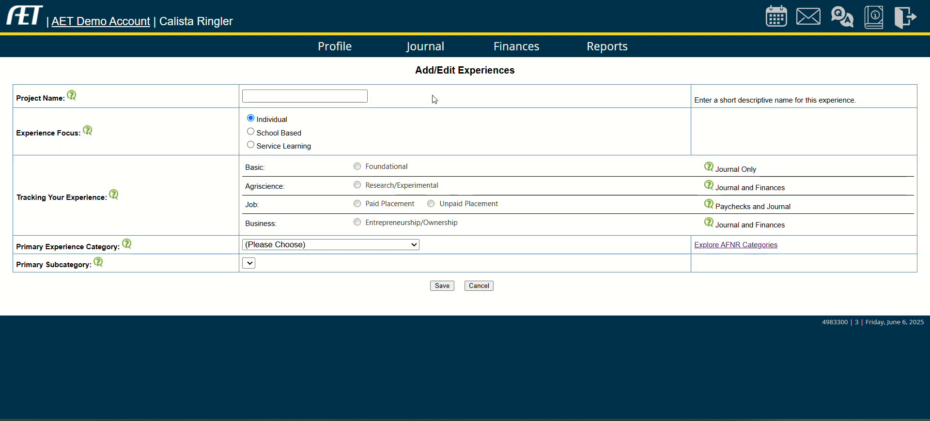
pyautogui.click(355, 100)
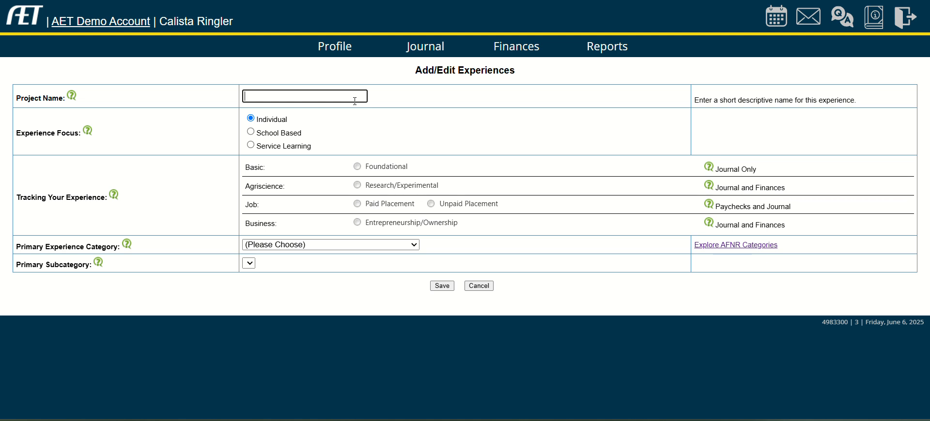
pyautogui.write('Testing Germination RAtes')
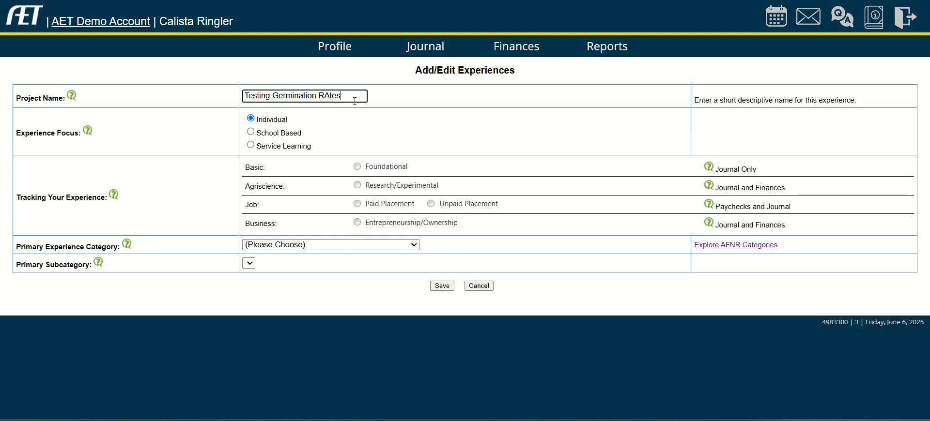
pyautogui.press('BackSpace')
pyautogui.press('BackSpace')
pyautogui.press('BackSpace')
pyautogui.press('BackSpace')
pyautogui.write('ates in Corn')
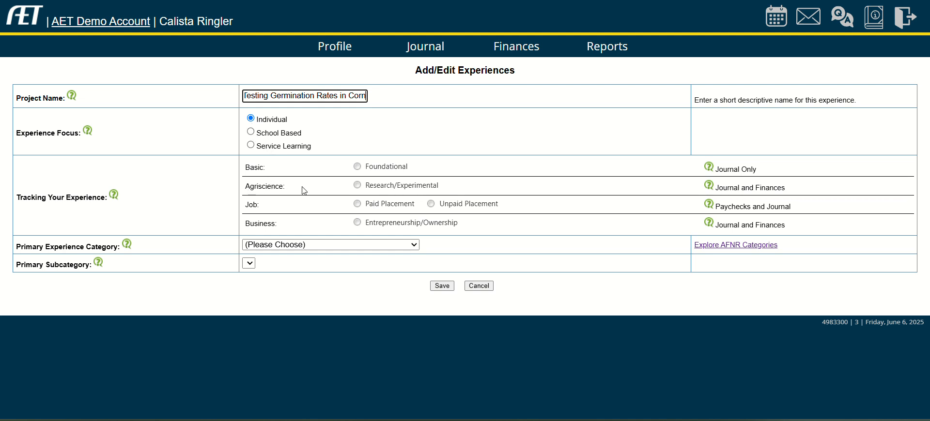
# Classify the experience as Research/Experimental with category Plant Systems and subcategory Grain Crops, and save it
pyautogui.click(358, 185)
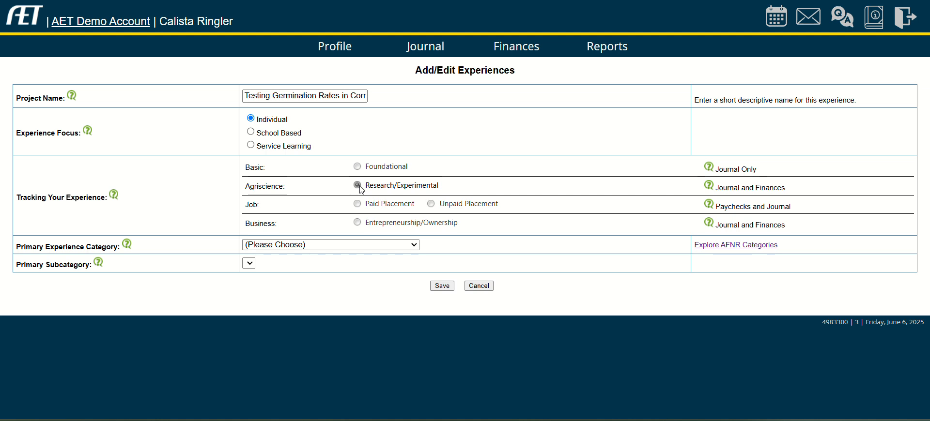
pyautogui.click(313, 245)
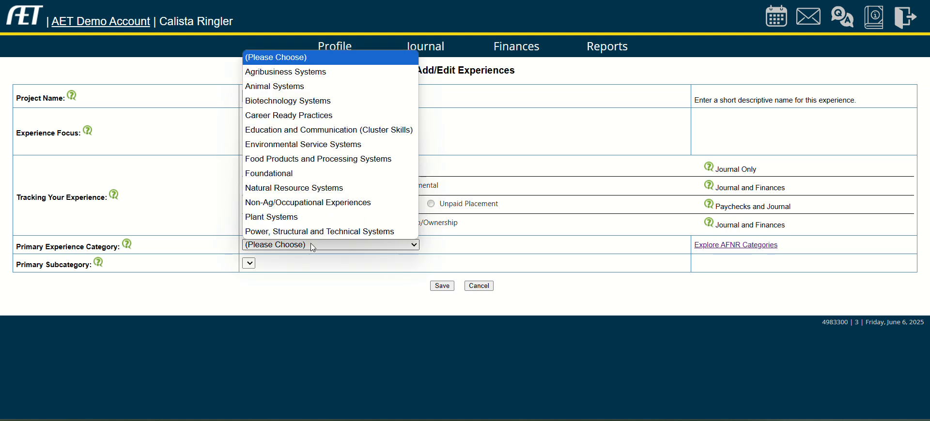
pyautogui.click(306, 217)
pyautogui.click(272, 263)
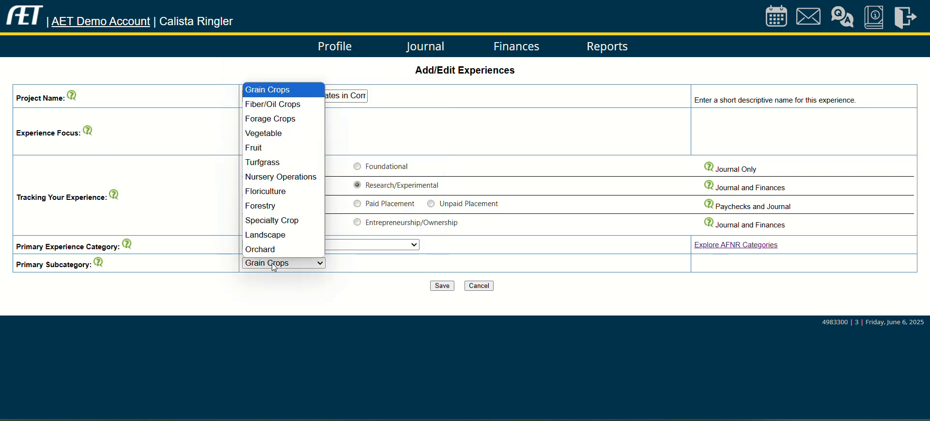
pyautogui.click(281, 91)
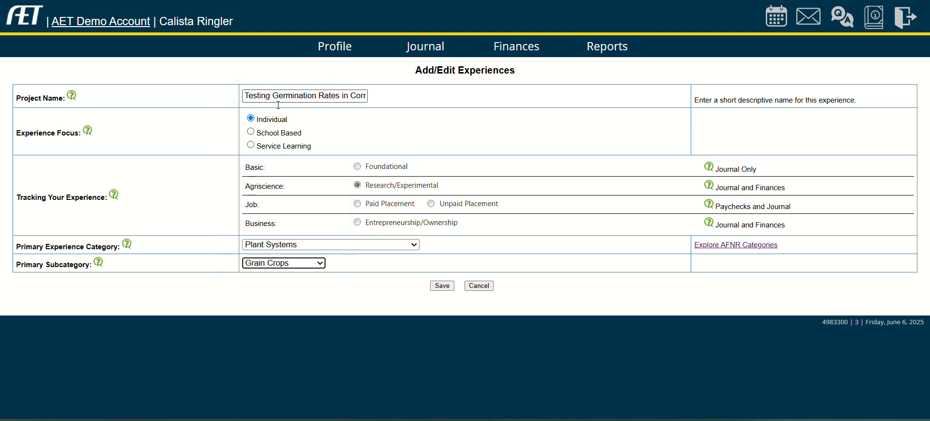
pyautogui.click(308, 245)
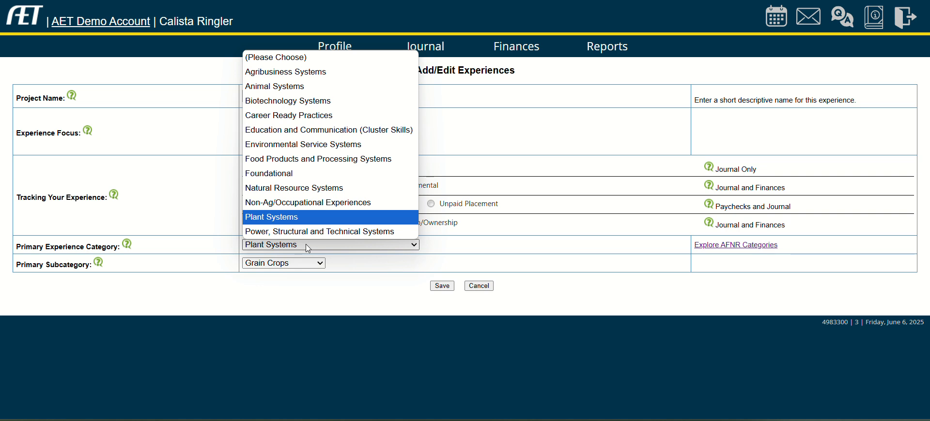
pyautogui.click(307, 246)
pyautogui.click(442, 285)
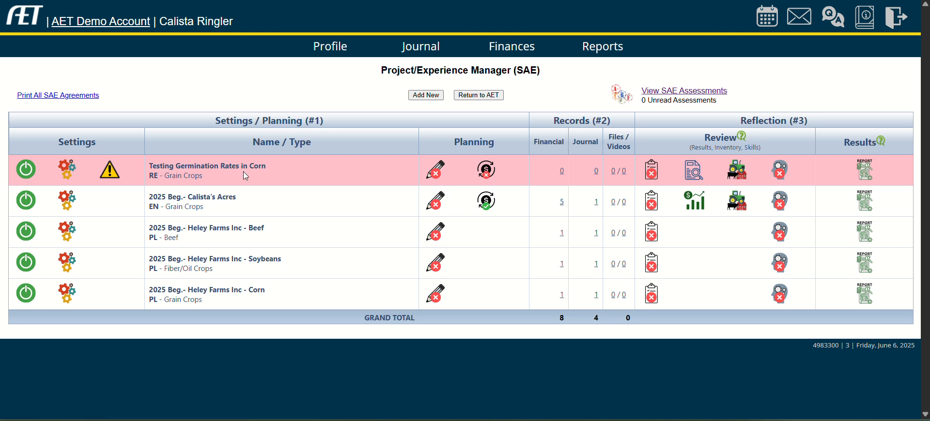
# Open the plan for Testing Germination Rates in Corn and copy the Description prompt sentences into its answer box
pyautogui.click(434, 172)
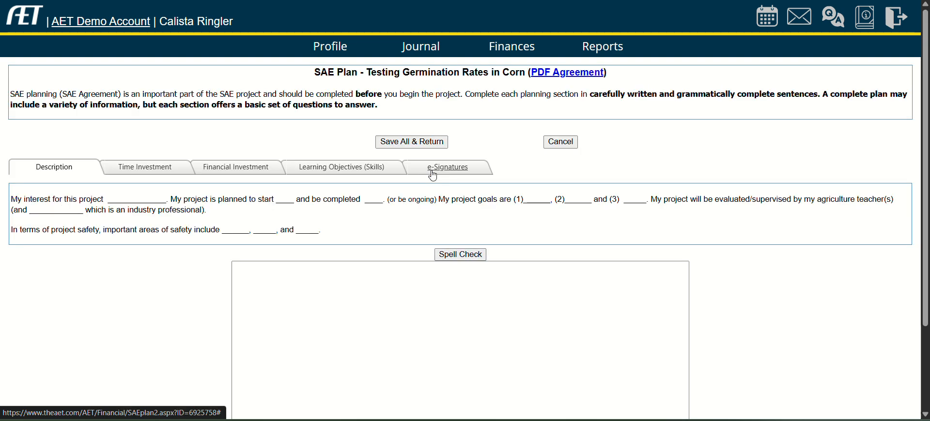
pyautogui.moveTo(326, 235); pyautogui.dragTo(12, 202)
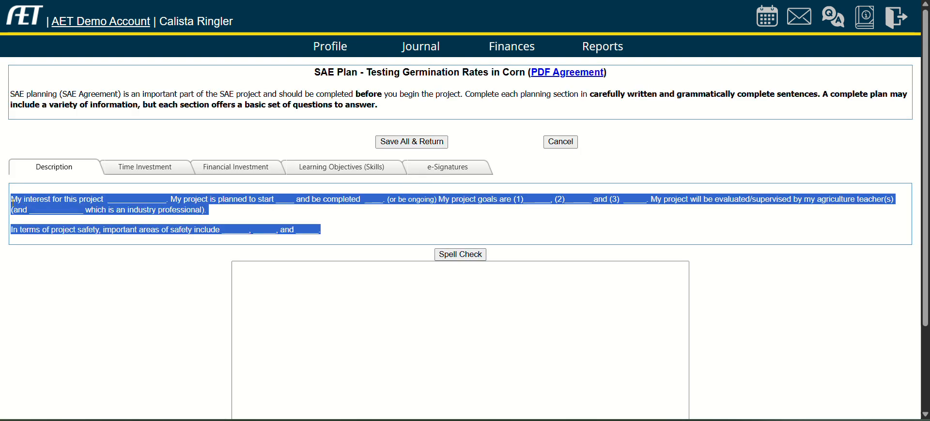
pyautogui.hotkey('ctrl', 'c')
pyautogui.click(285, 319)
pyautogui.hotkey('ctrl', 'v')
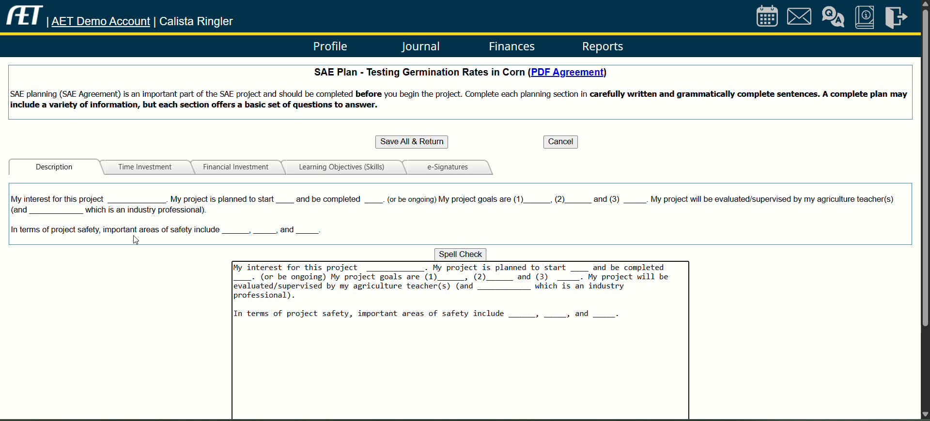
# Copy the Time Investment prompt sentences, from the research project line through the career plan line, into that section's answer box
pyautogui.click(161, 176)
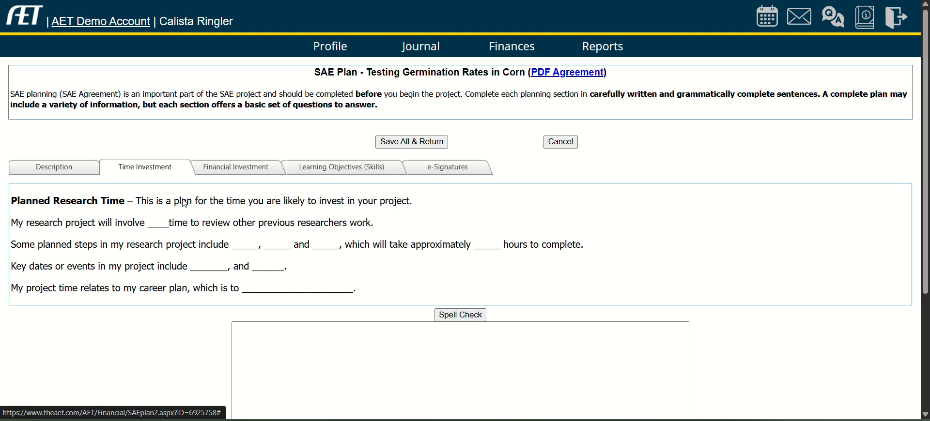
pyautogui.moveTo(359, 292); pyautogui.dragTo(15, 223)
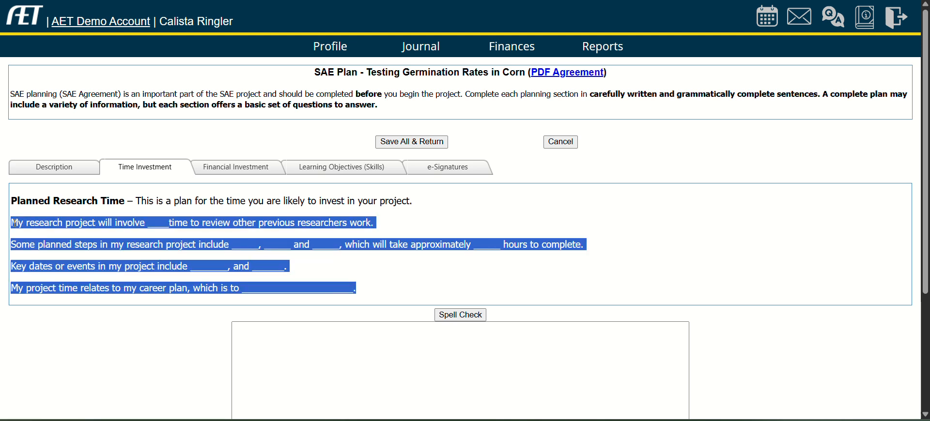
pyautogui.hotkey('ctrl', 'c')
pyautogui.click(284, 376)
pyautogui.hotkey('ctrl', 'v')
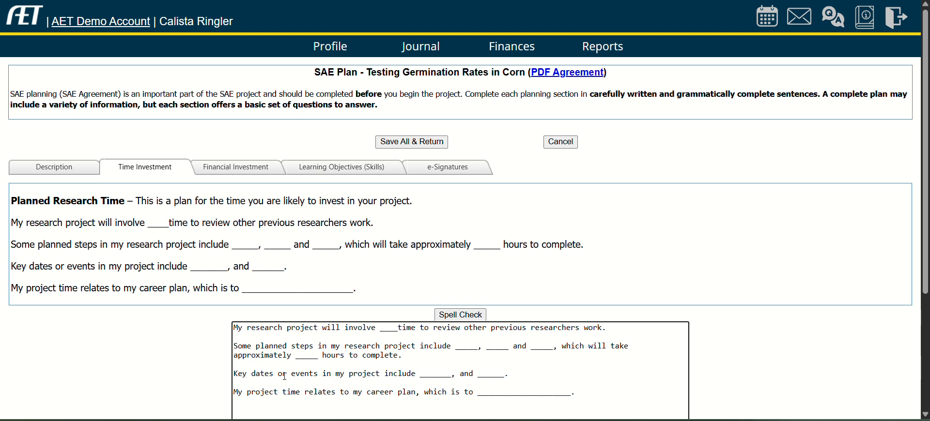
pyautogui.scroll(-1, 245, 367)
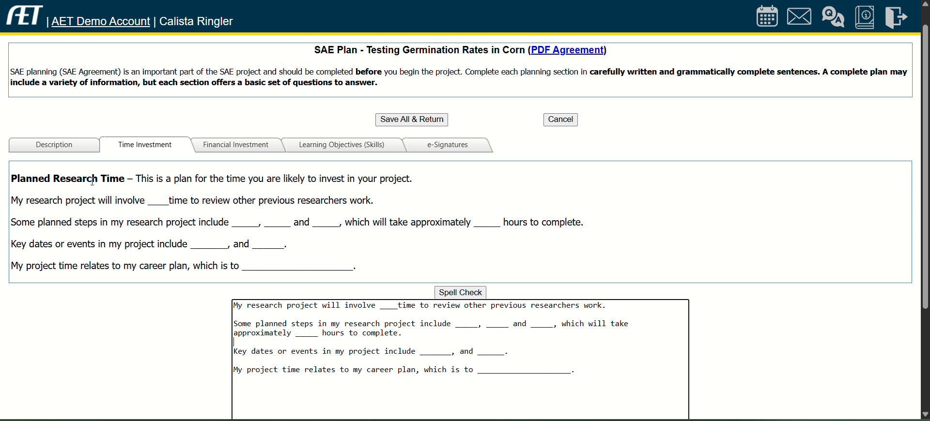
pyautogui.moveTo(22, 200); pyautogui.dragTo(374, 201)
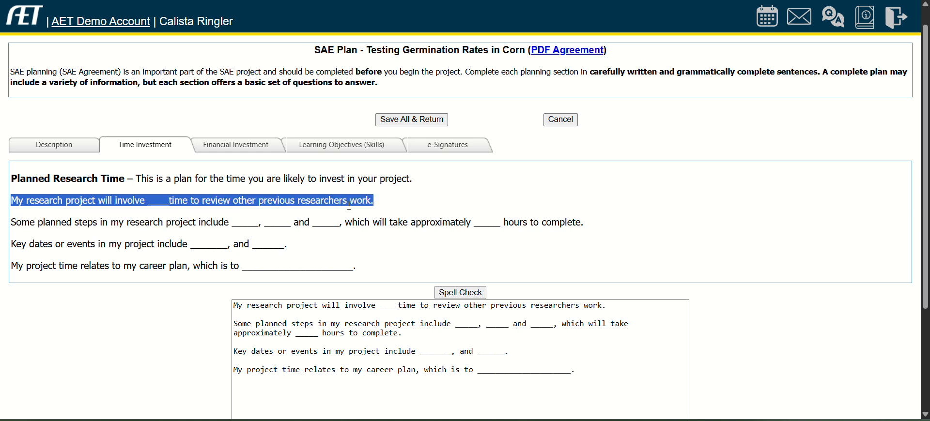
pyautogui.click(377, 207)
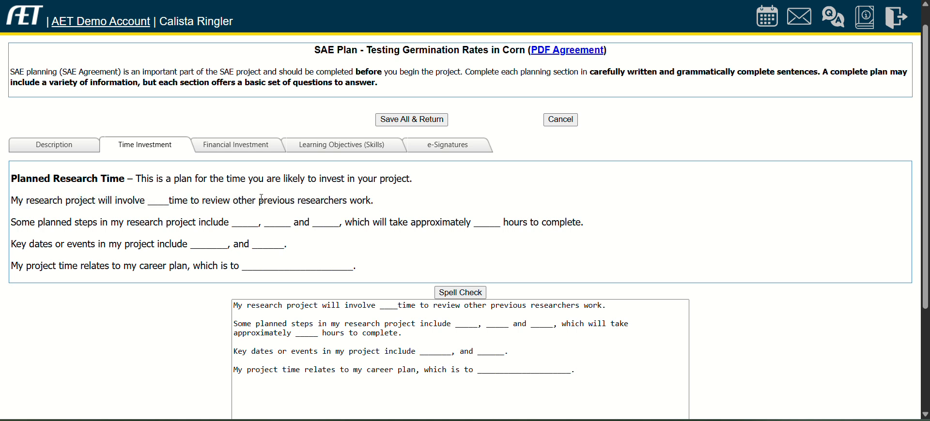
pyautogui.click(237, 313)
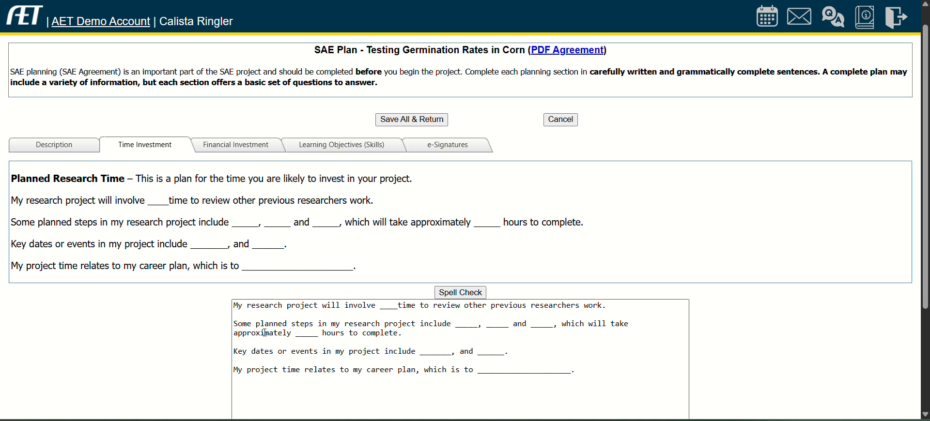
pyautogui.click(210, 308)
# Copy the Financial Investment prompts on research funding, expenses and non-current items into that section's answer box
pyautogui.click(260, 153)
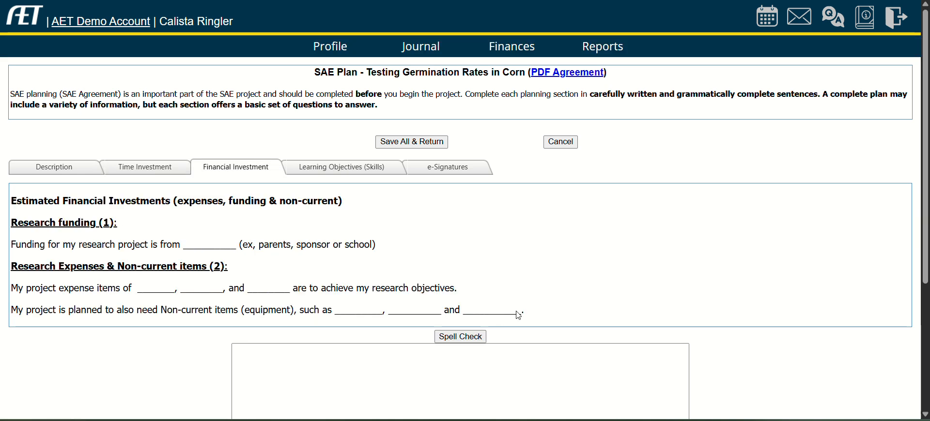
pyautogui.moveTo(518, 315); pyautogui.dragTo(13, 227)
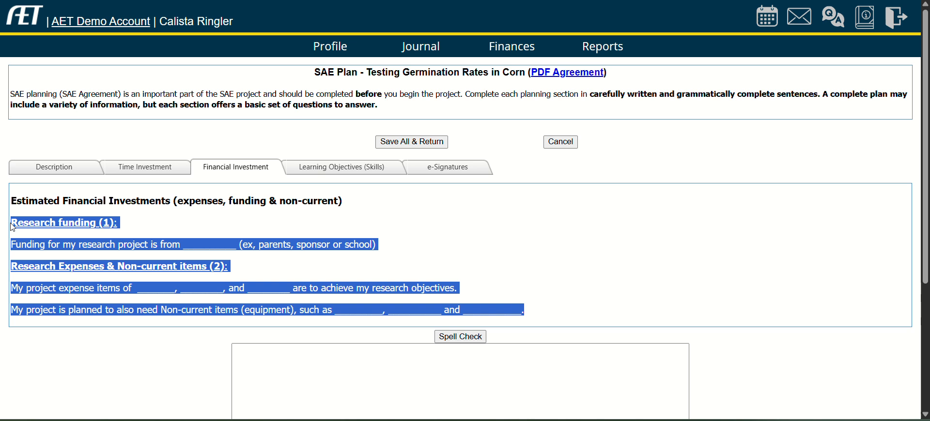
pyautogui.click(263, 355)
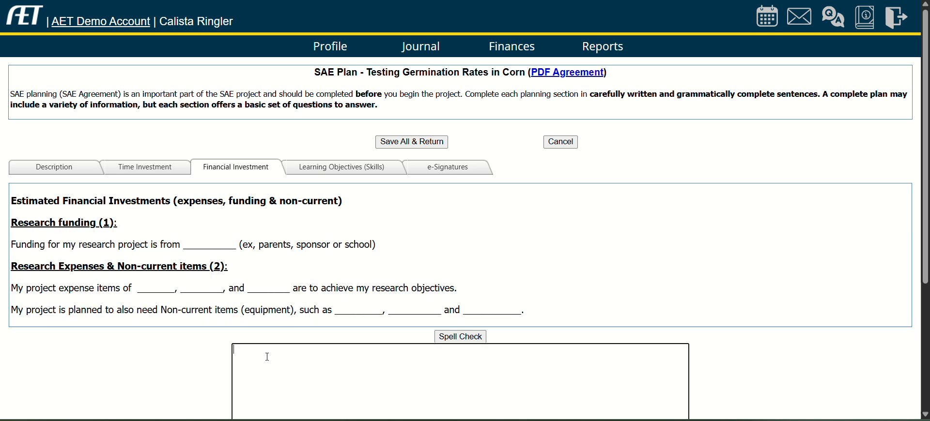
pyautogui.hotkey('ctrl', 'v')
pyautogui.scroll(-1, 196, 363)
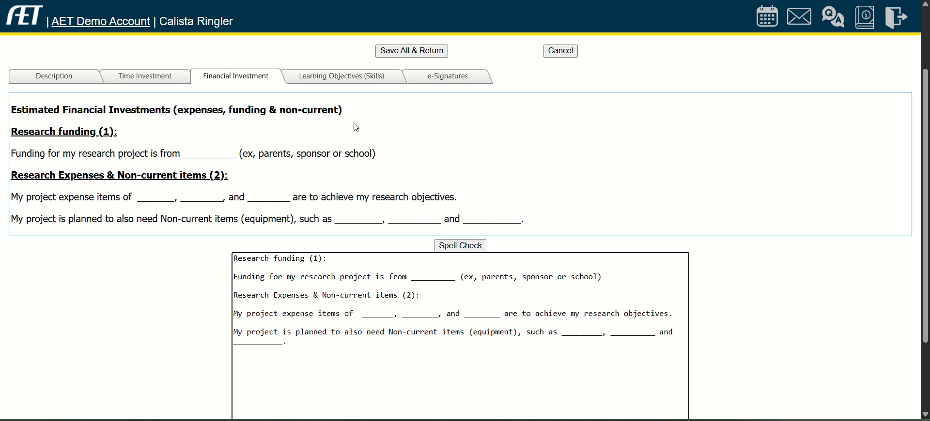
# Add the Plant Systems skill PS.01.01, Determine the influence of environmental factors on plant growth, to the plan's learning objectives
pyautogui.click(357, 79)
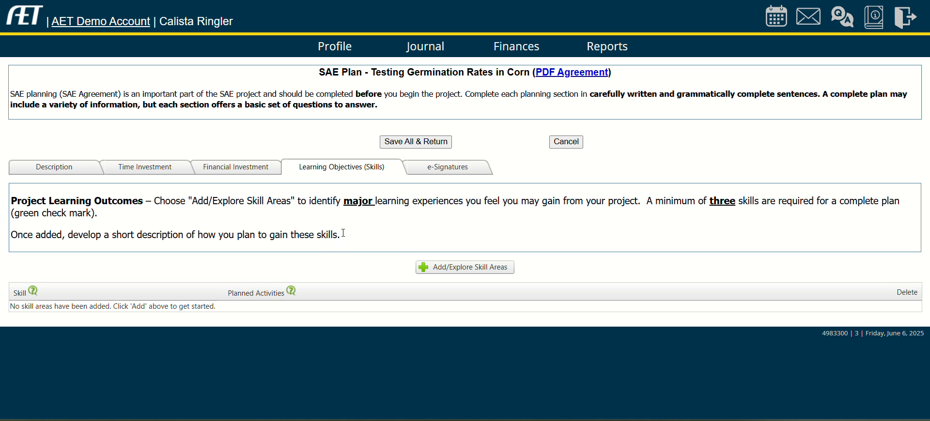
pyautogui.click(463, 269)
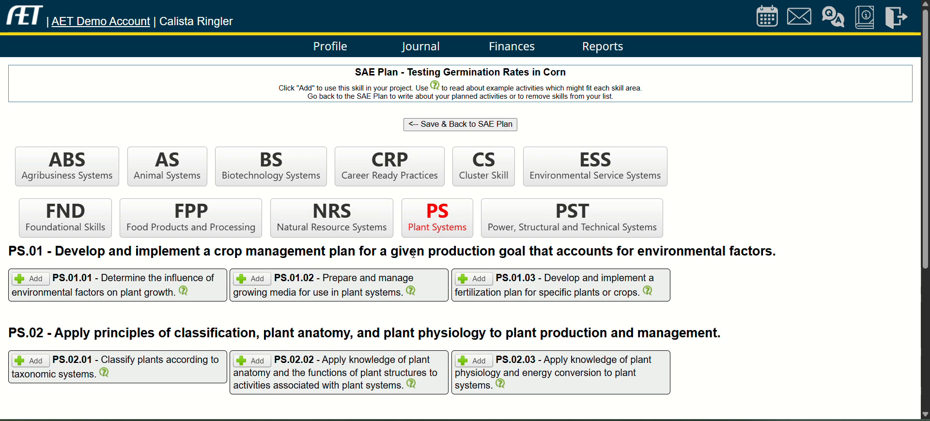
pyautogui.scroll(-3, 426, 315)
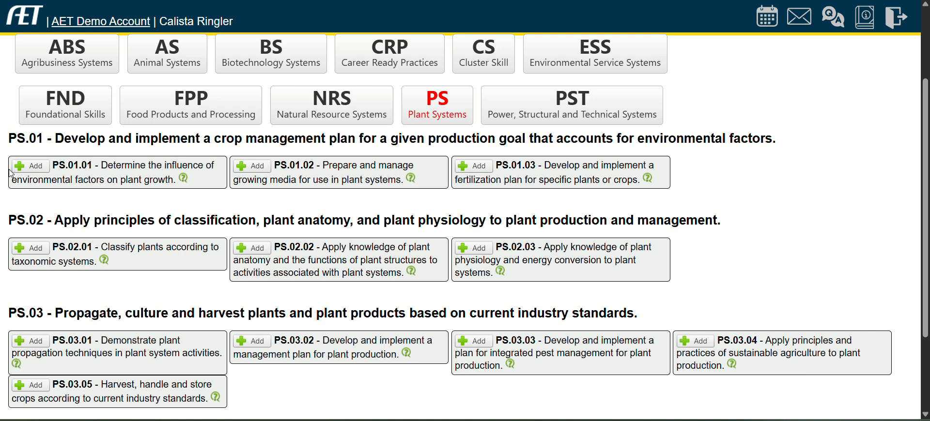
pyautogui.click(29, 166)
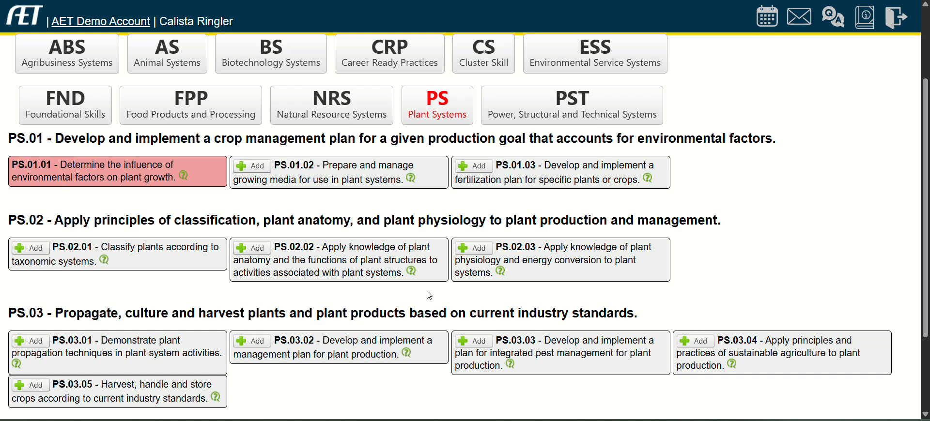
# Look through the remaining Plant Systems skills and the Biotechnology Systems skills for ones that fit the project
pyautogui.scroll(-1, 433, 297)
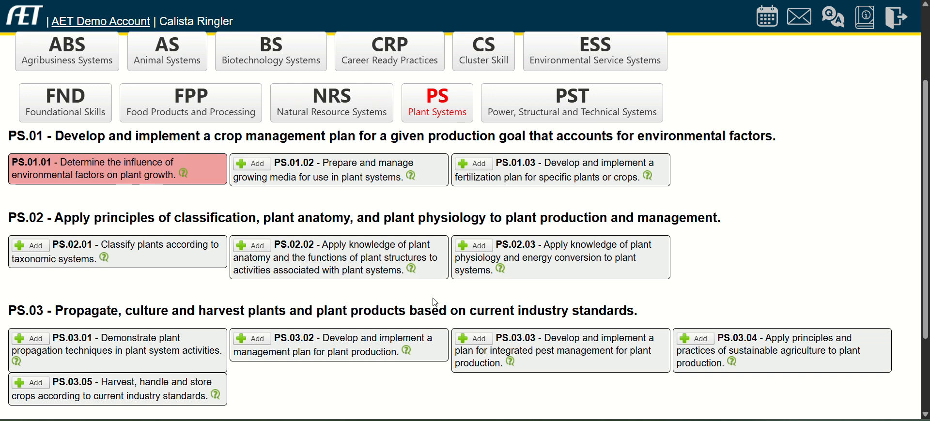
pyautogui.scroll(-3, 435, 302)
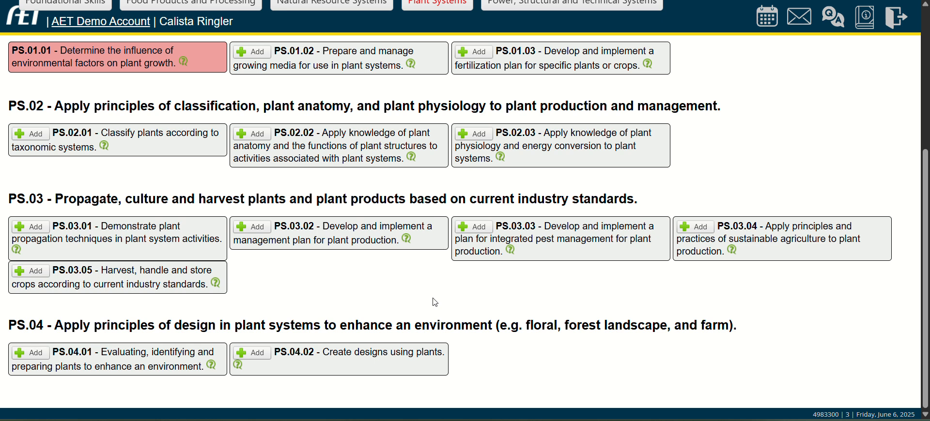
pyautogui.scroll(5, 435, 303)
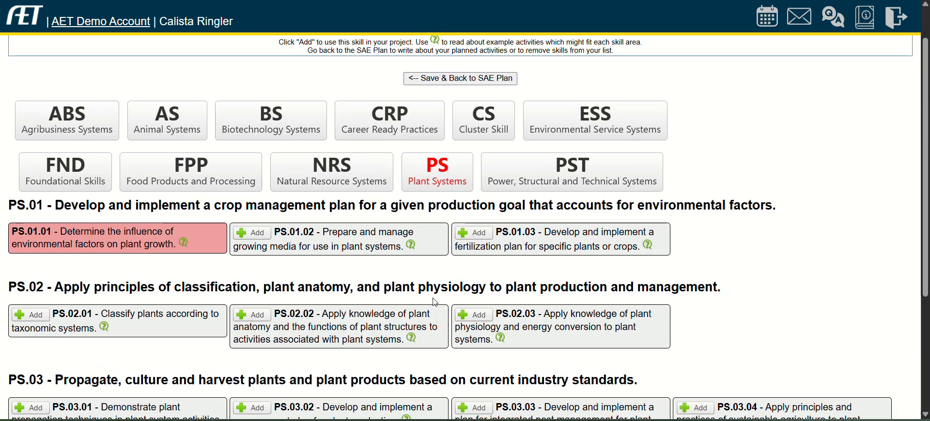
pyautogui.scroll(-1, 435, 302)
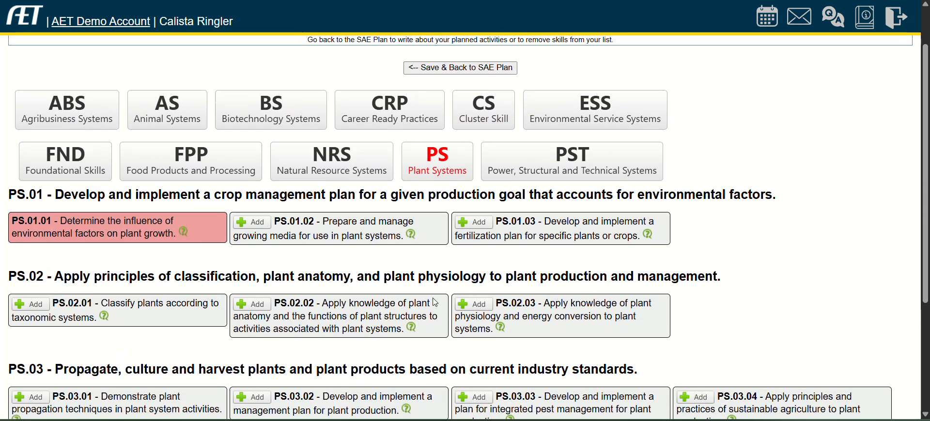
pyautogui.click(273, 121)
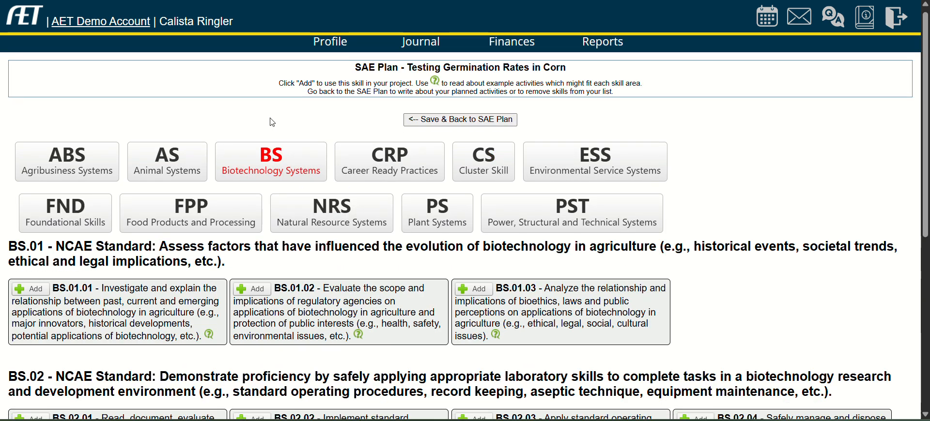
pyautogui.scroll(-3, 273, 123)
pyautogui.scroll(-3, 272, 123)
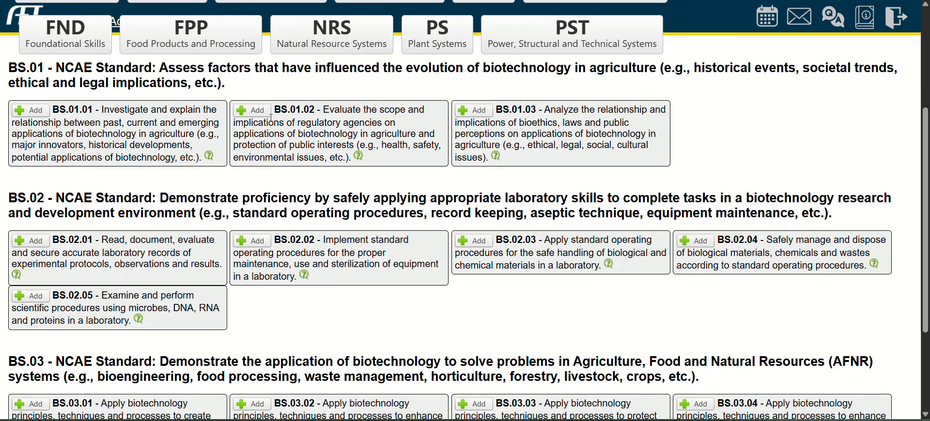
pyautogui.scroll(-1, 271, 119)
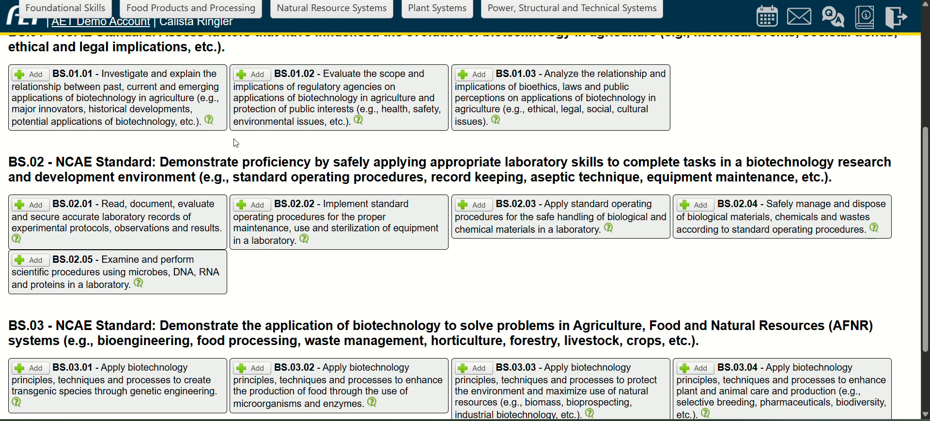
pyautogui.scroll(1, 236, 143)
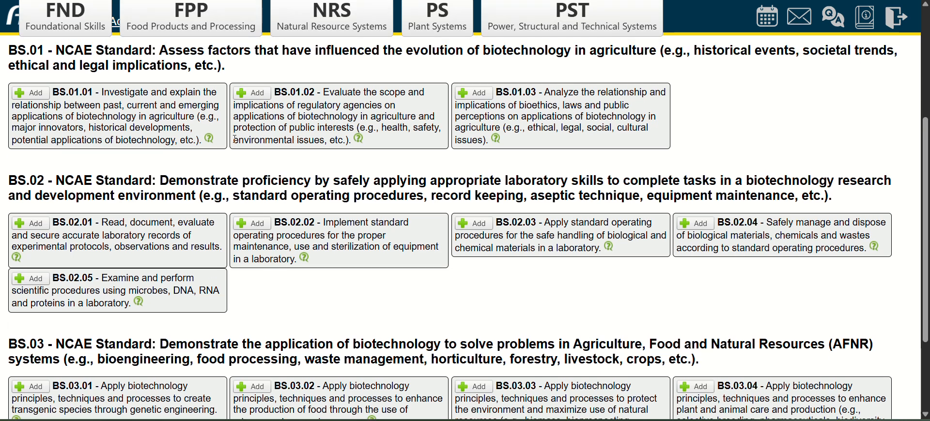
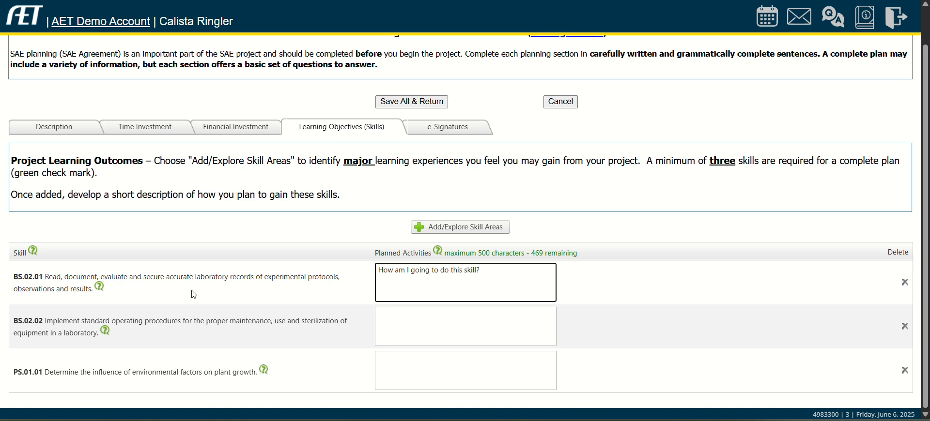
# Commit the planned activity entered for skill BS.02.01 and place the cursor in the planned activities field for BS.02.02
pyautogui.scroll(1, 194, 294)
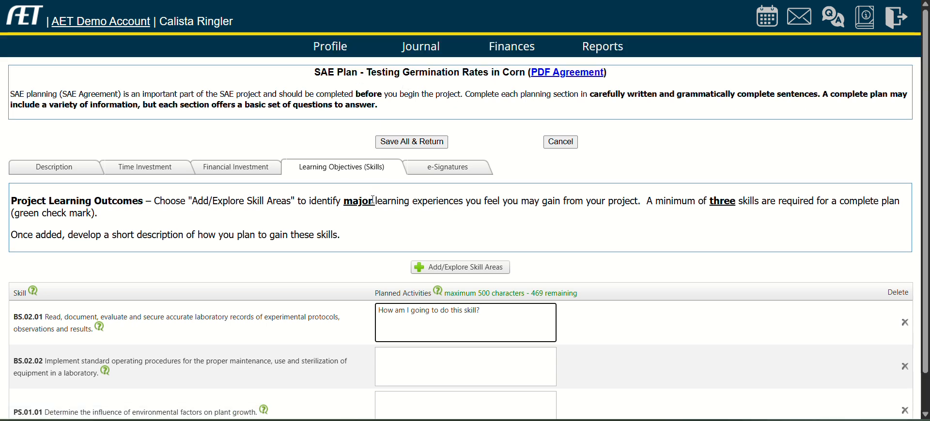
pyautogui.scroll(-1, 374, 204)
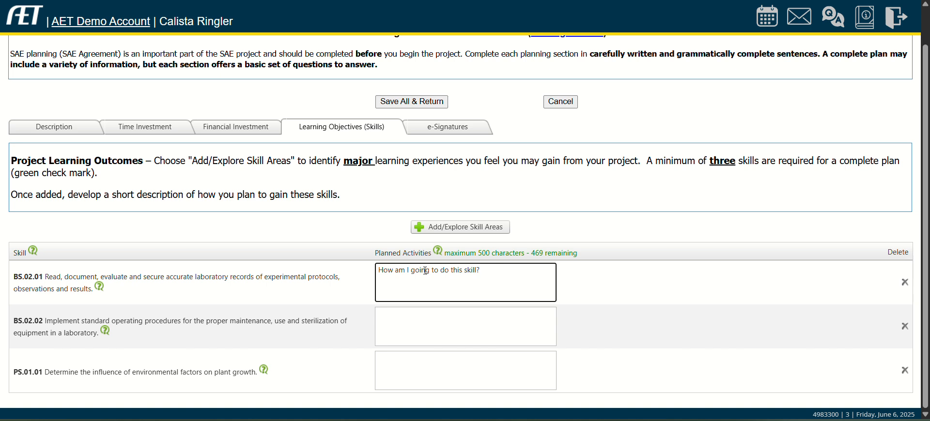
pyautogui.click(417, 327)
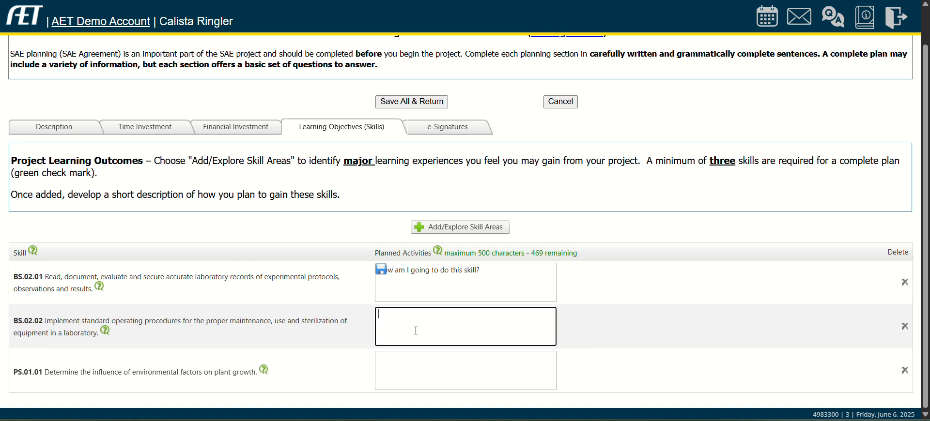
# Open the plan's e-Signatures section and review the student, teacher and parent/guardian agreement requirements
pyautogui.click(454, 137)
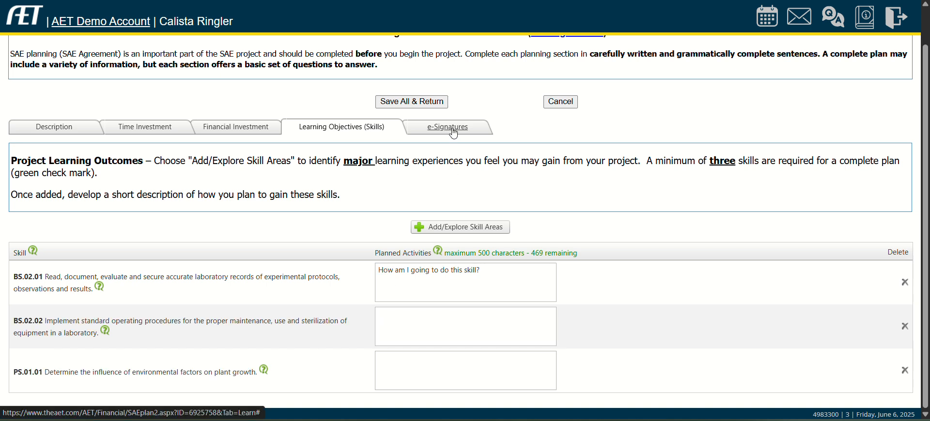
pyautogui.scroll(-1, 438, 218)
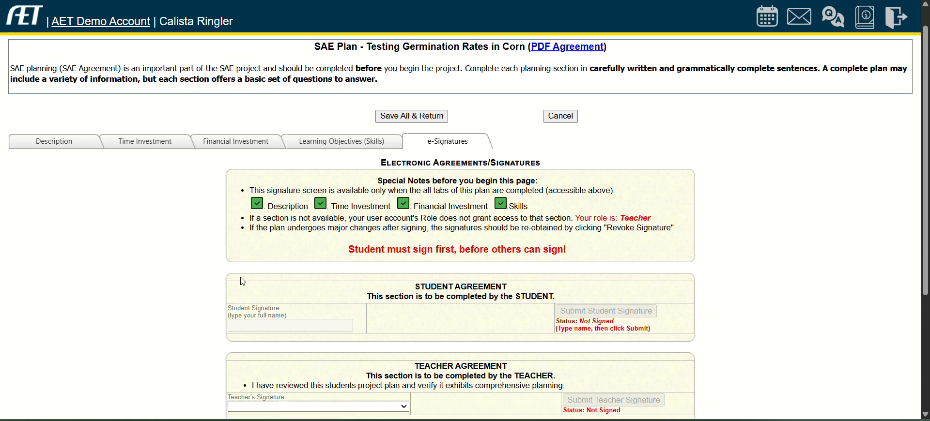
pyautogui.scroll(-3, 505, 271)
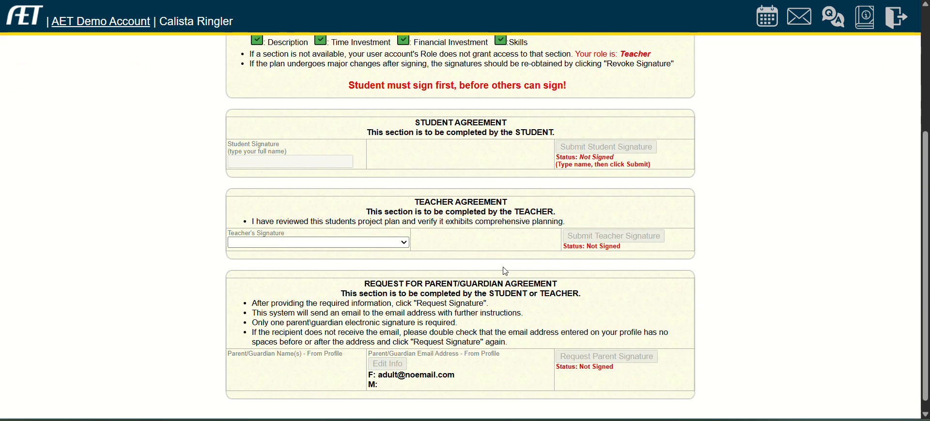
pyautogui.scroll(4, 506, 271)
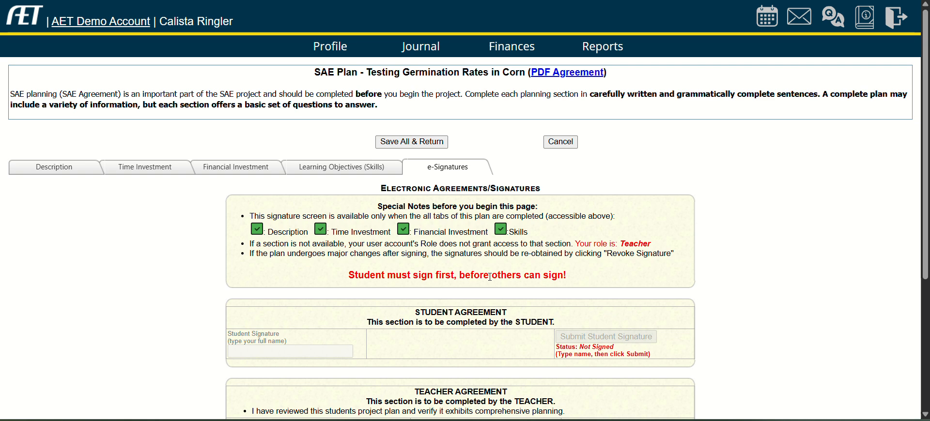
pyautogui.scroll(-3, 490, 278)
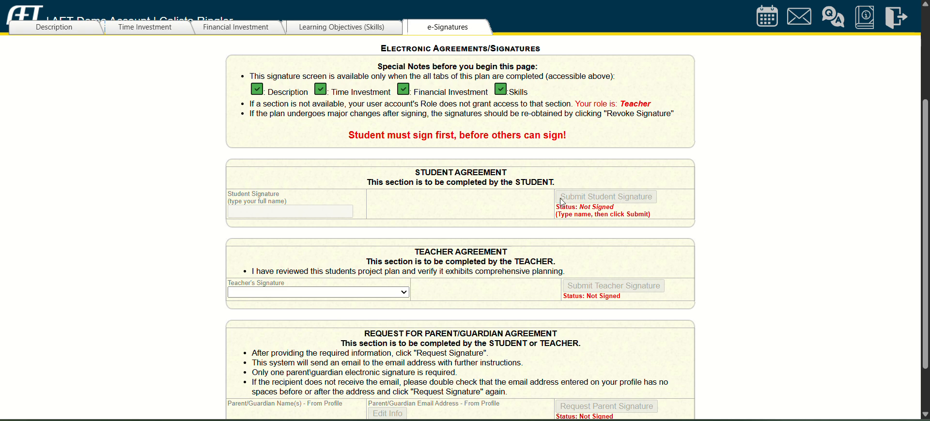
pyautogui.scroll(-2, 442, 208)
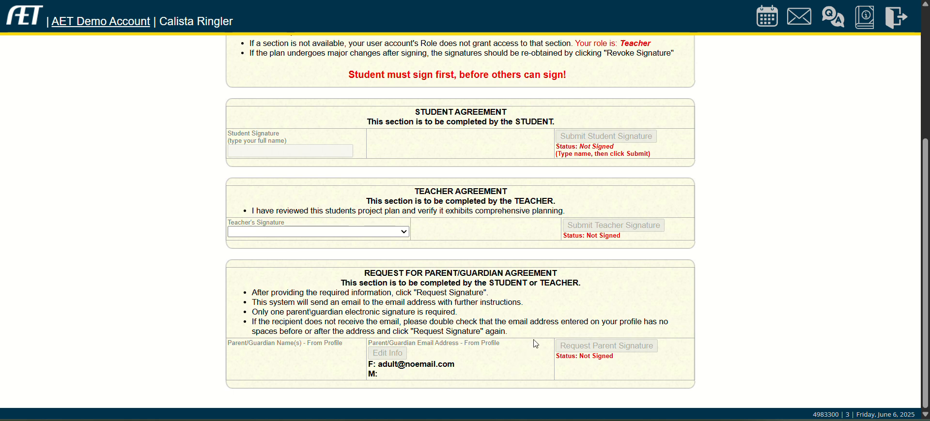
pyautogui.scroll(3, 536, 344)
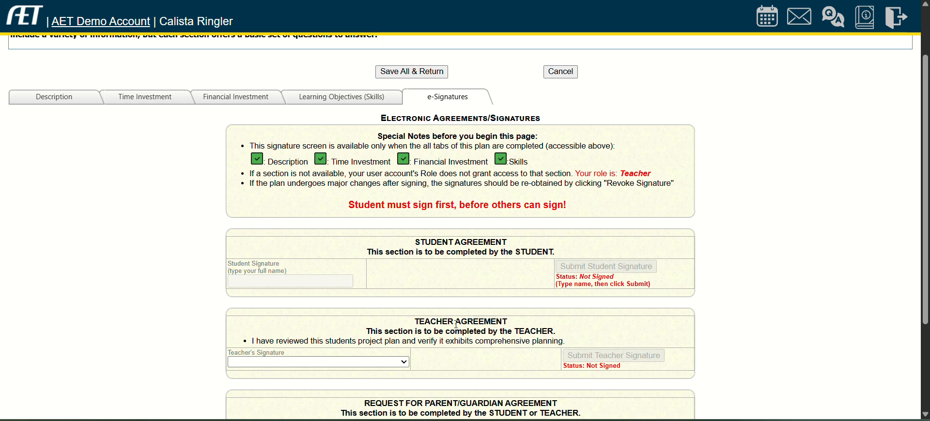
pyautogui.scroll(2, 422, 323)
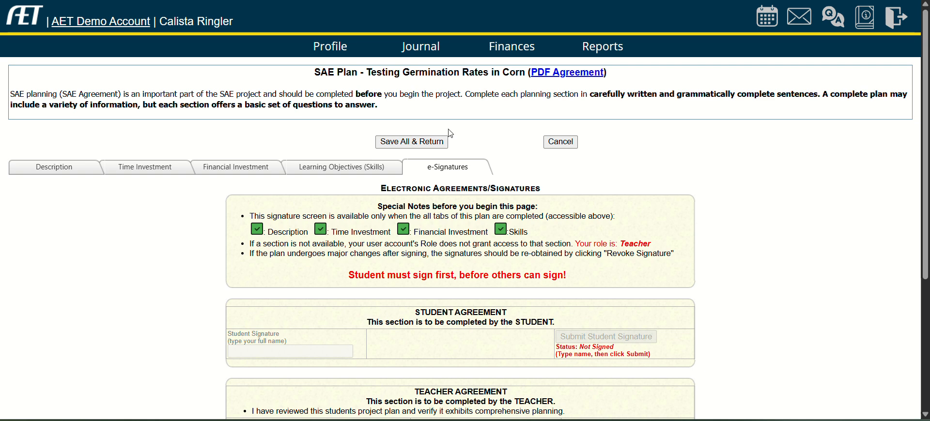
# Save the whole plan and open the budget for Testing Germination Rates in Corn to view its income and expense categories
pyautogui.click(427, 145)
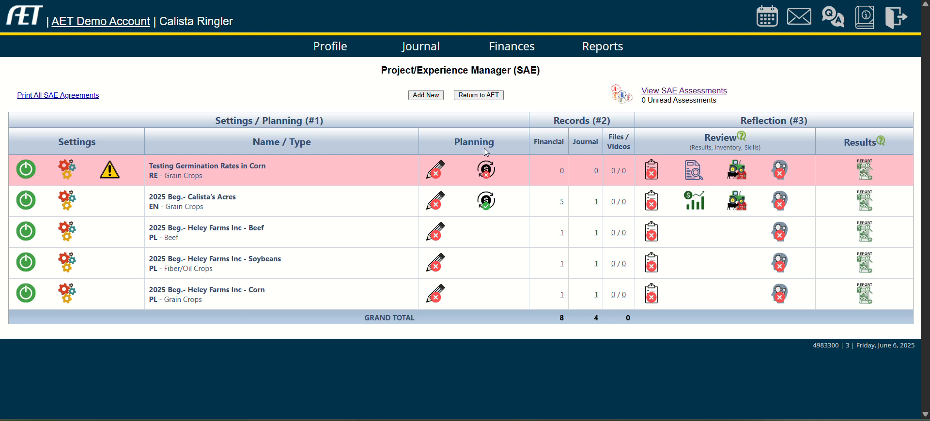
pyautogui.click(487, 171)
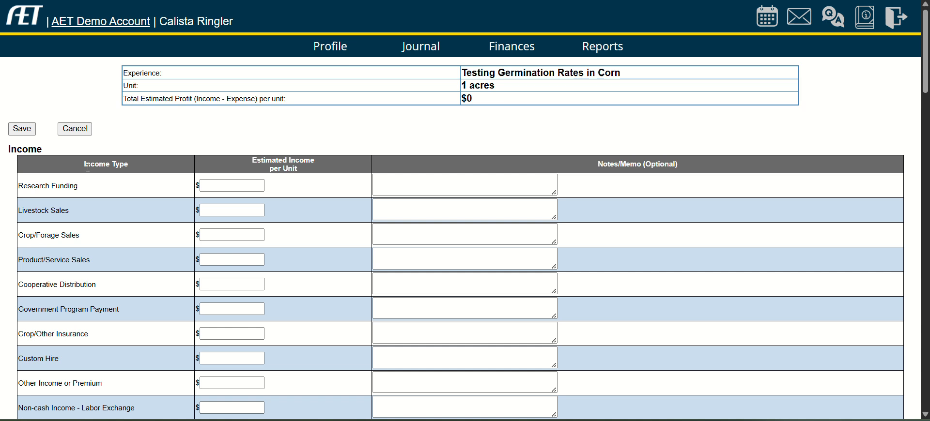
pyautogui.scroll(-1, 87, 262)
pyautogui.scroll(-7, 88, 262)
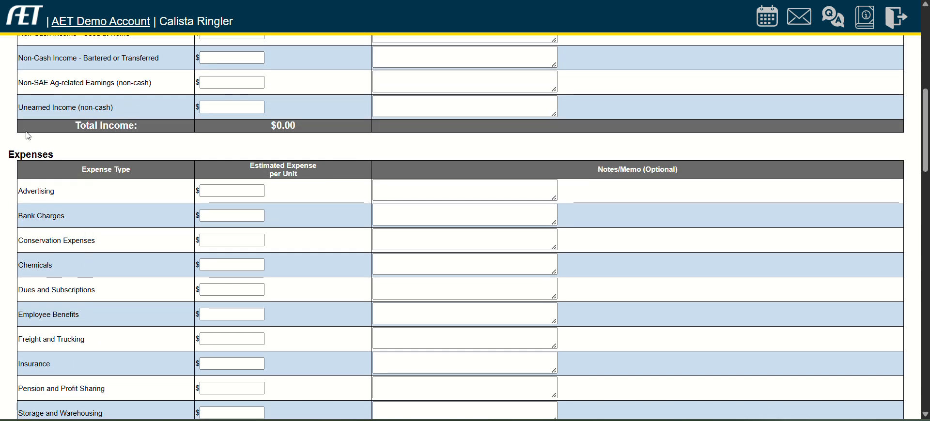
pyautogui.scroll(-4, 80, 191)
pyautogui.scroll(12, 79, 192)
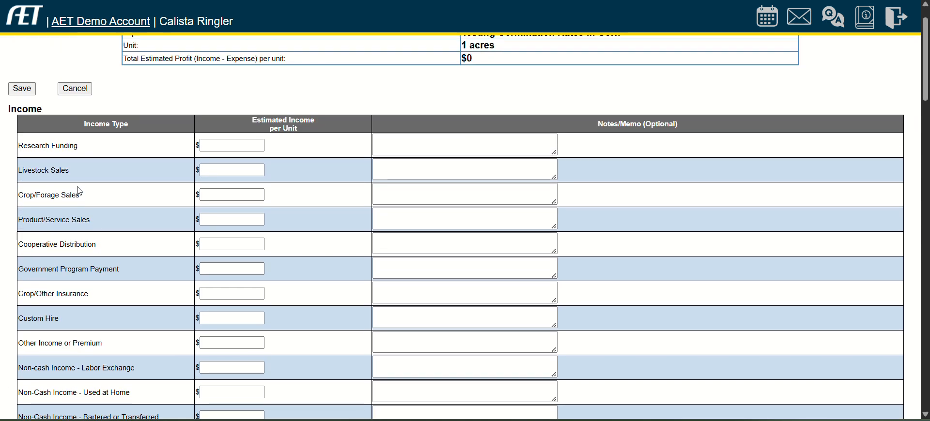
pyautogui.scroll(-1, 77, 193)
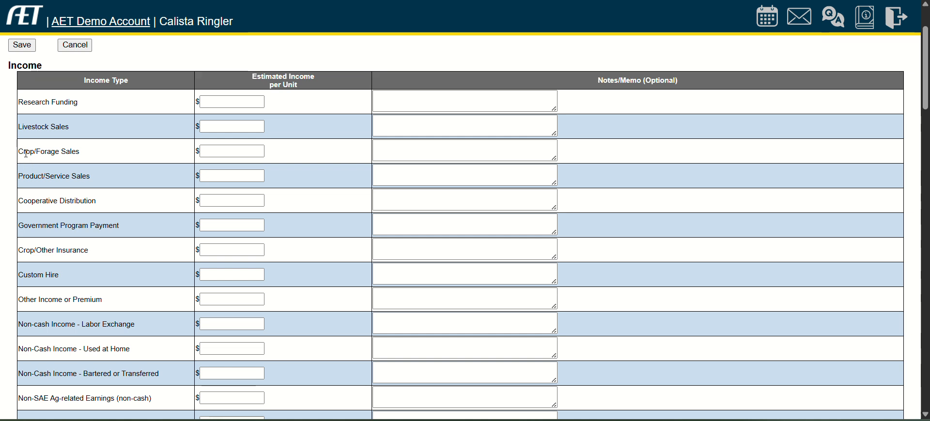
# Check the estimated amount and notes fields for Crop/Forage Sales income and Chemicals expense in the budget
pyautogui.click(204, 150)
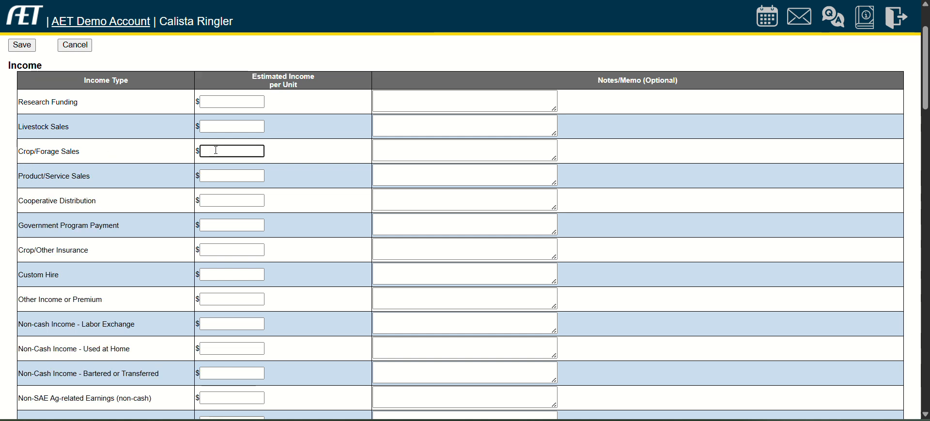
pyautogui.click(446, 152)
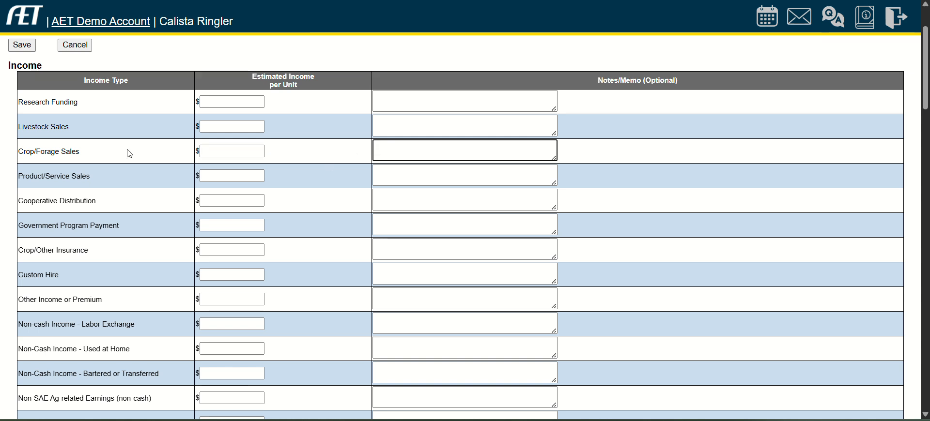
pyautogui.scroll(-8, 129, 153)
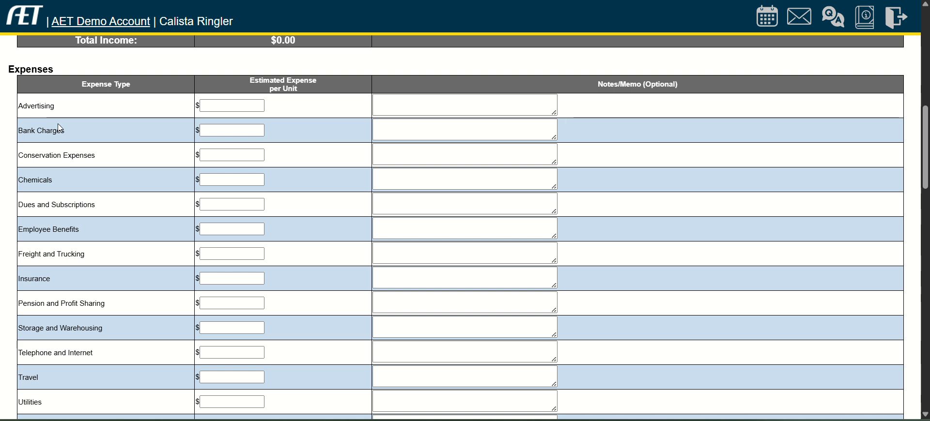
pyautogui.scroll(-1, 80, 179)
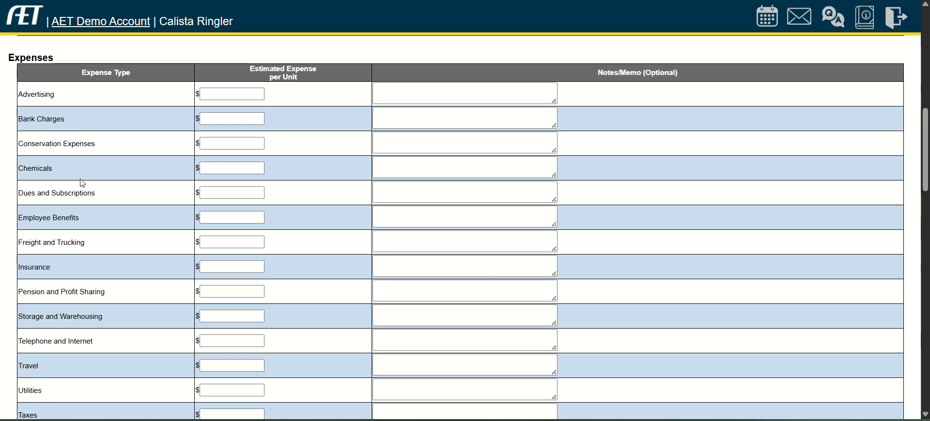
pyautogui.click(215, 169)
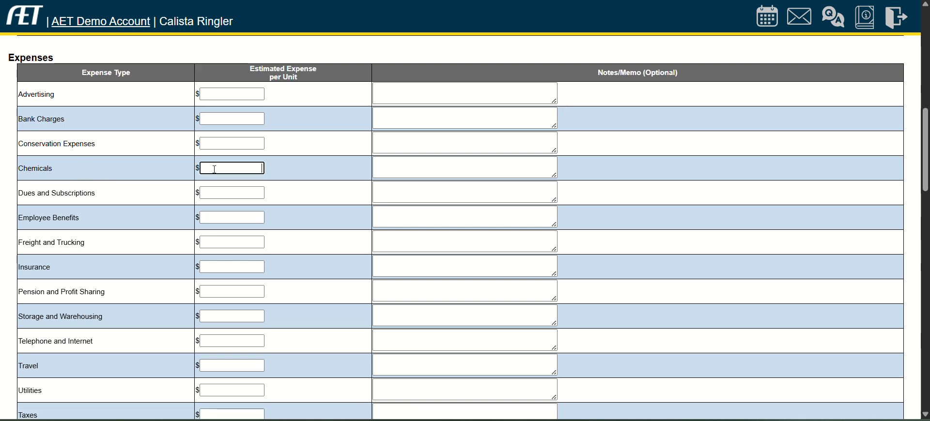
pyautogui.click(400, 170)
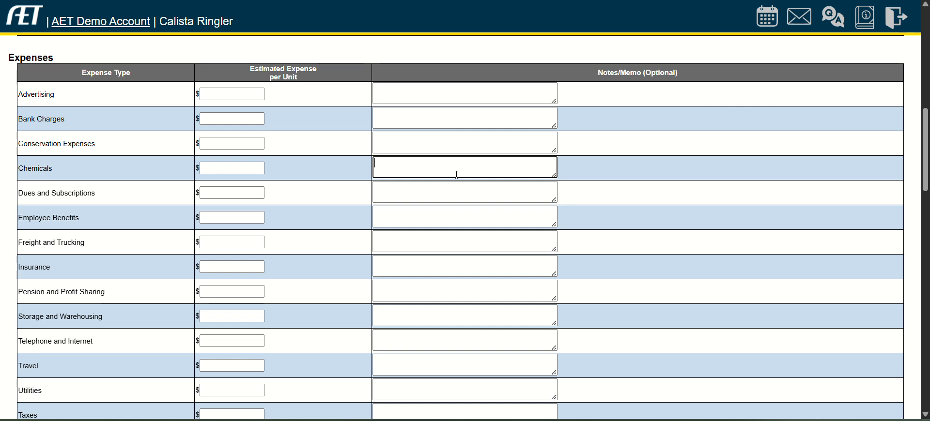
# Review the remaining cash and non-cash expense categories through the end of the budget form
pyautogui.scroll(-7, 373, 292)
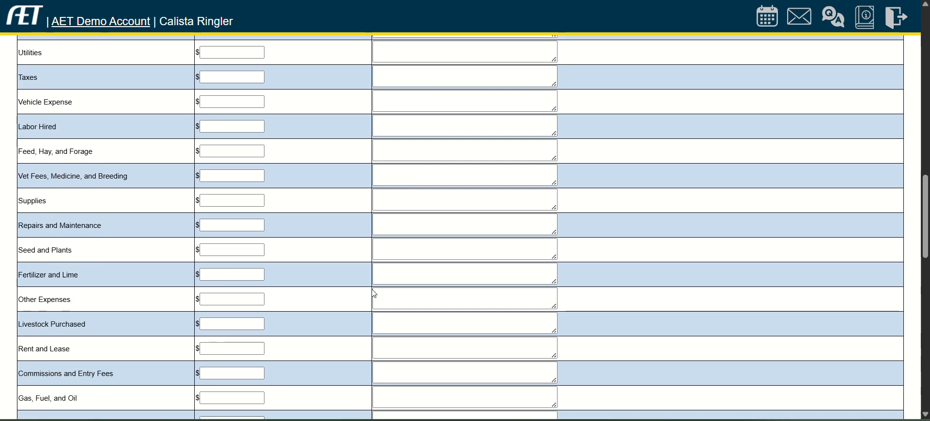
pyautogui.scroll(-5, 374, 293)
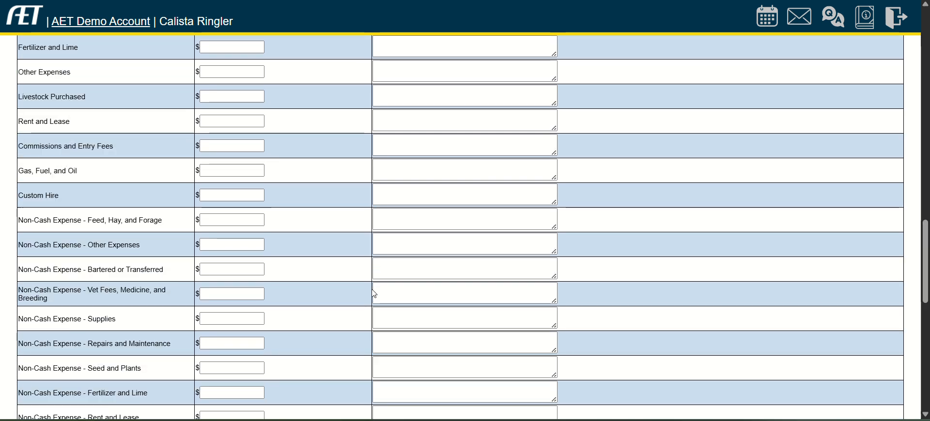
pyautogui.scroll(-8, 374, 294)
pyautogui.scroll(-3, 374, 294)
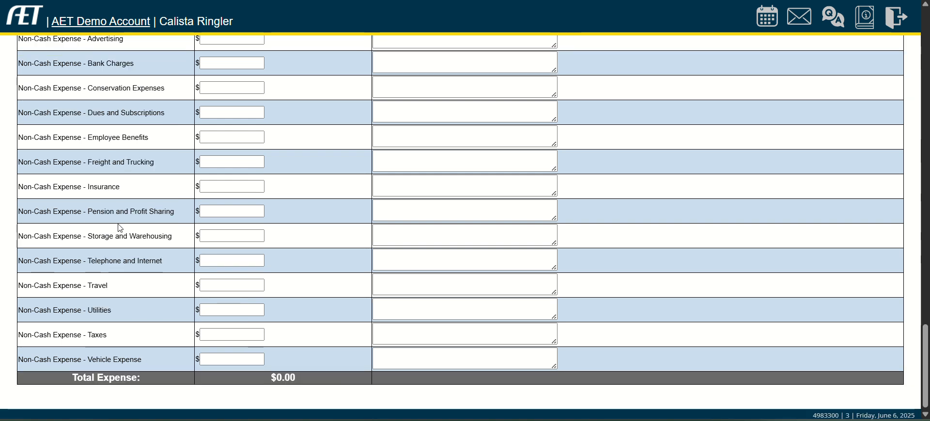
pyautogui.scroll(2, 120, 228)
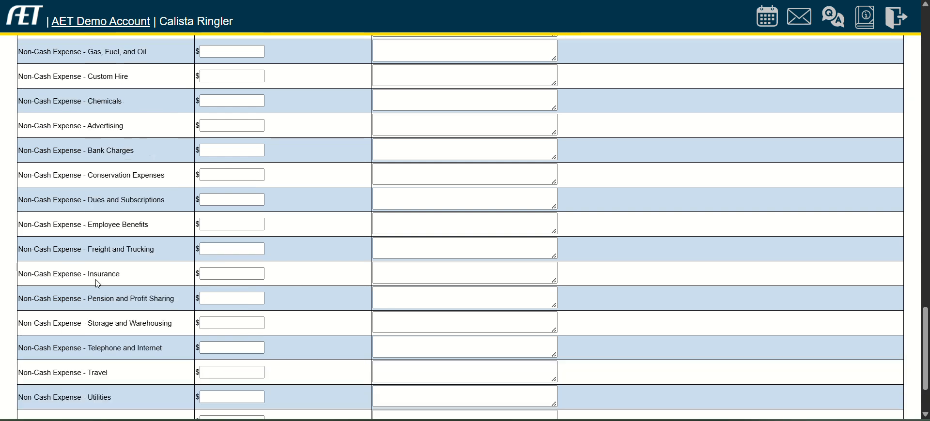
# Set the non-cash Seed and Plants expense to $50 with the note "corn seed variety __, amount of seed."
pyautogui.scroll(3, 86, 126)
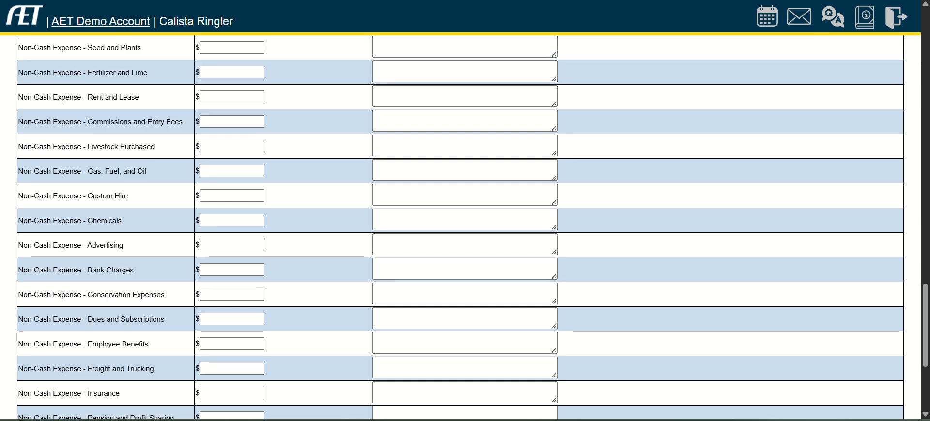
pyautogui.scroll(1, 76, 118)
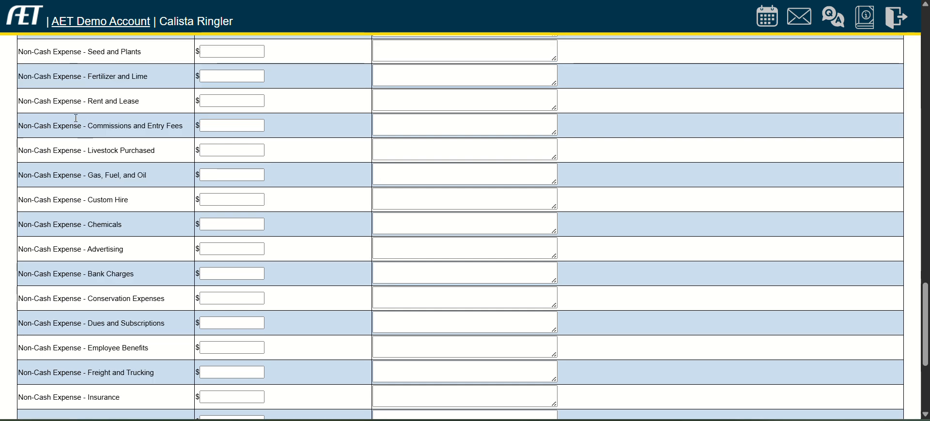
pyautogui.scroll(1, 76, 118)
pyautogui.click(219, 104)
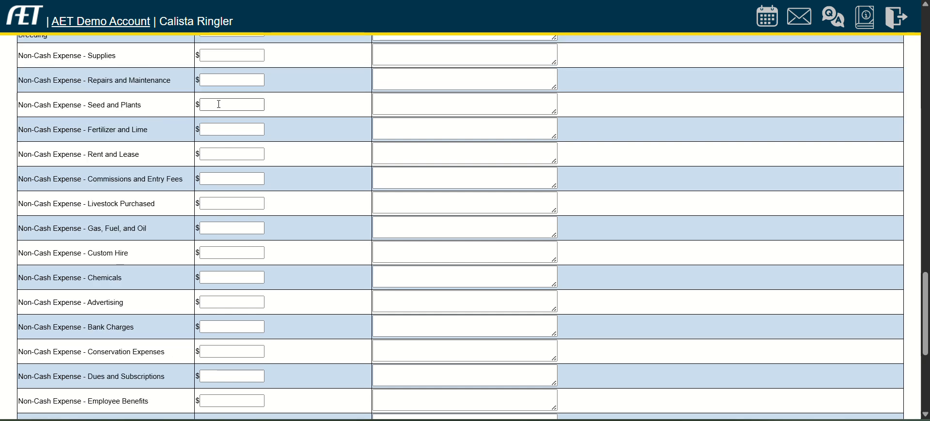
pyautogui.write('0')
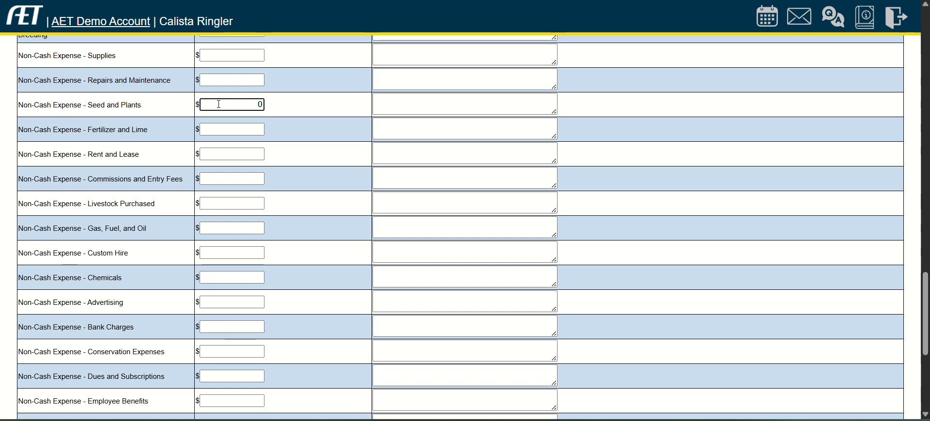
pyautogui.write('0')
pyautogui.press('Tab')
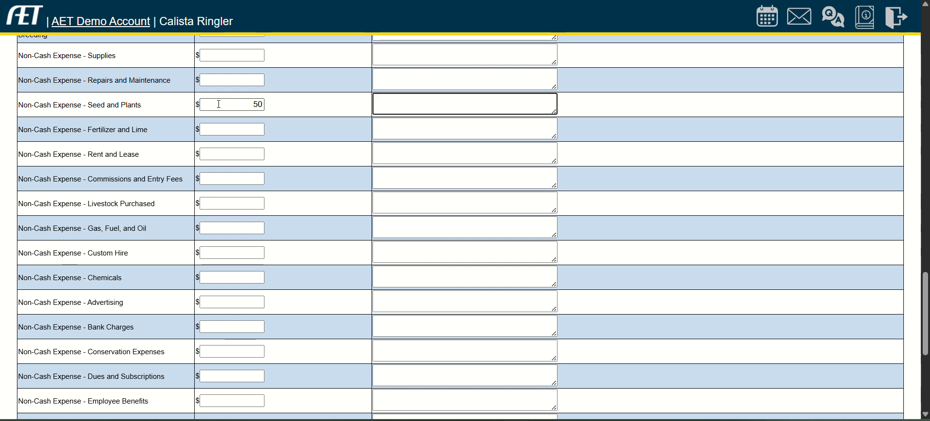
pyautogui.write('corn seed variety __, amount of seed.')
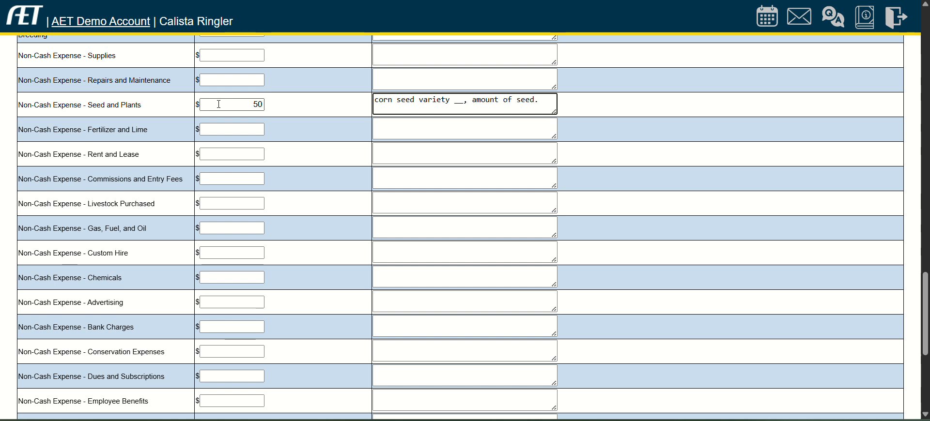
pyautogui.click(303, 109)
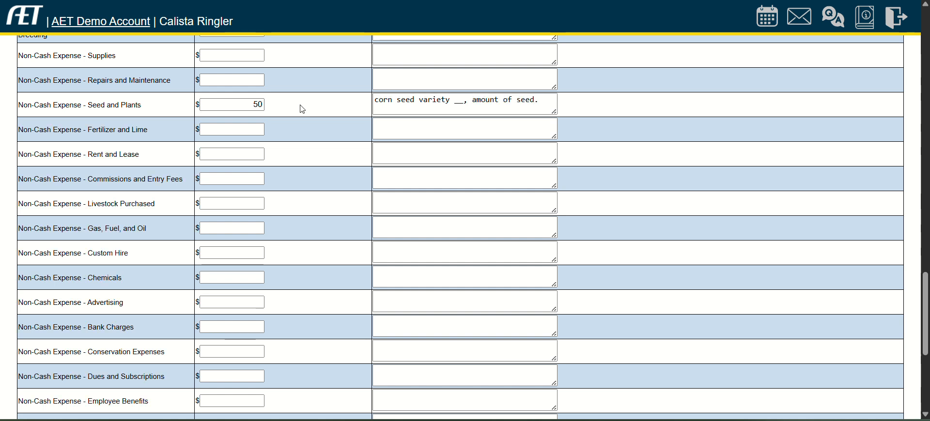
pyautogui.scroll(3, 302, 109)
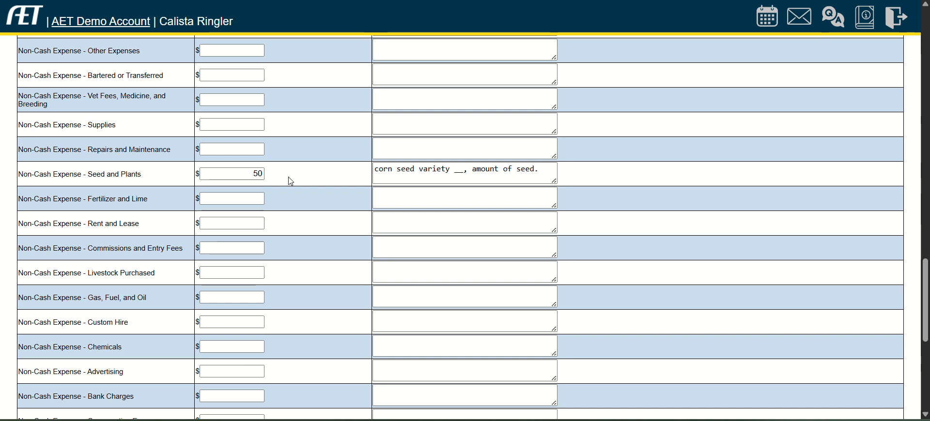
pyautogui.click(264, 178)
# Set the non-cash Rent and Lease expense to $300 with the note "Area from the garden."
pyautogui.scroll(3, 74, 157)
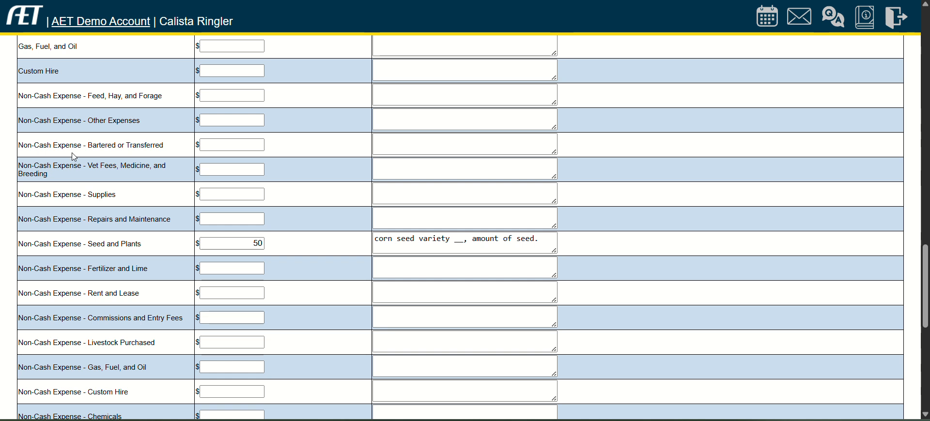
pyautogui.scroll(-4, 74, 157)
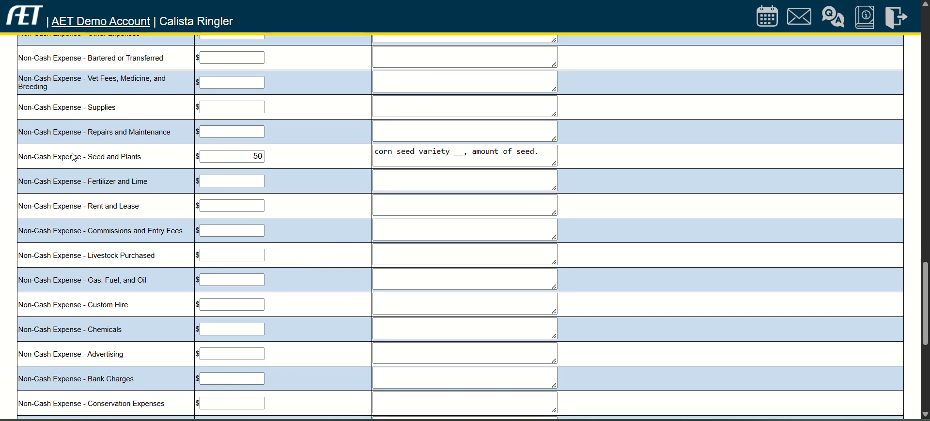
pyautogui.scroll(-1, 74, 157)
pyautogui.scroll(-1, 73, 153)
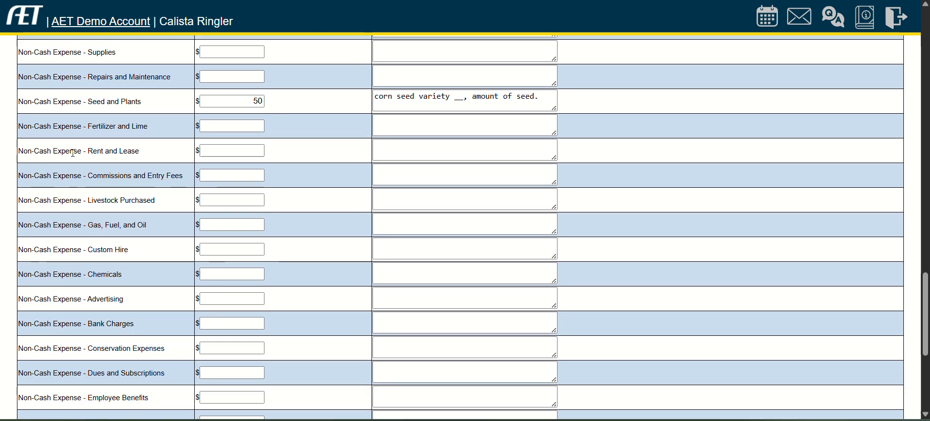
pyautogui.click(241, 151)
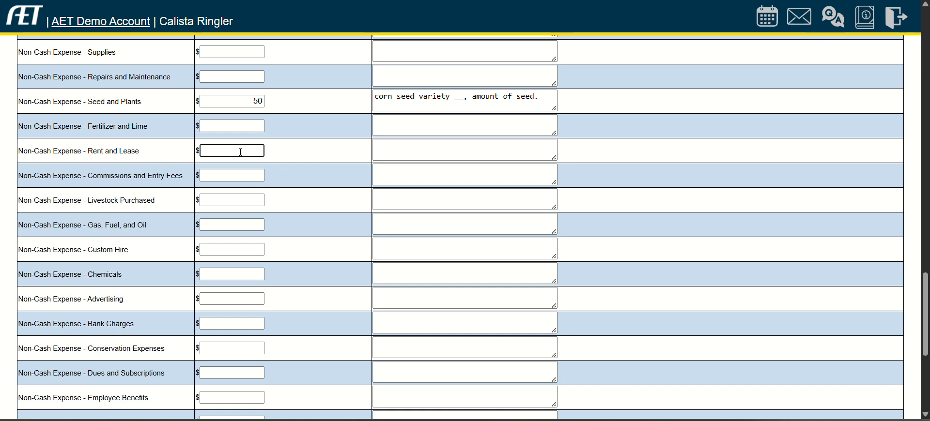
pyautogui.write('300')
pyautogui.press('Tab')
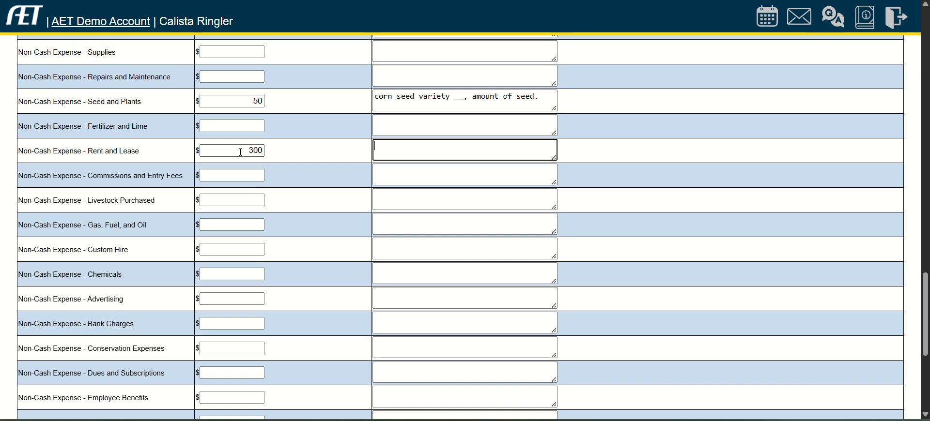
pyautogui.write('Area from the garden.')
# Review the income categories, including Crop/Forage Sales, and save the budget for Testing Germination Rates in Corn
pyautogui.scroll(10, 326, 170)
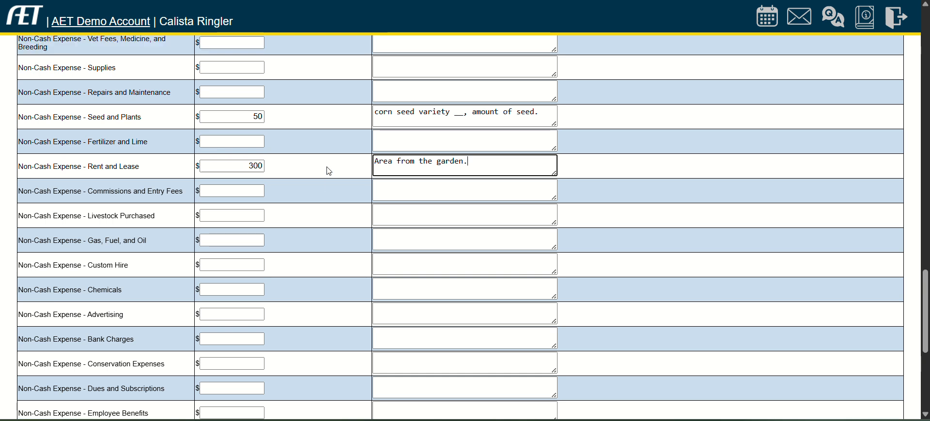
pyautogui.scroll(15, 329, 172)
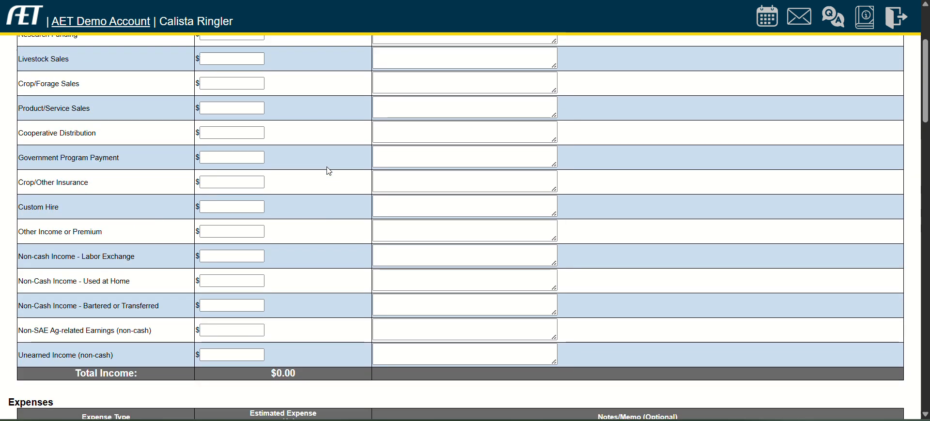
pyautogui.scroll(-4, 338, 315)
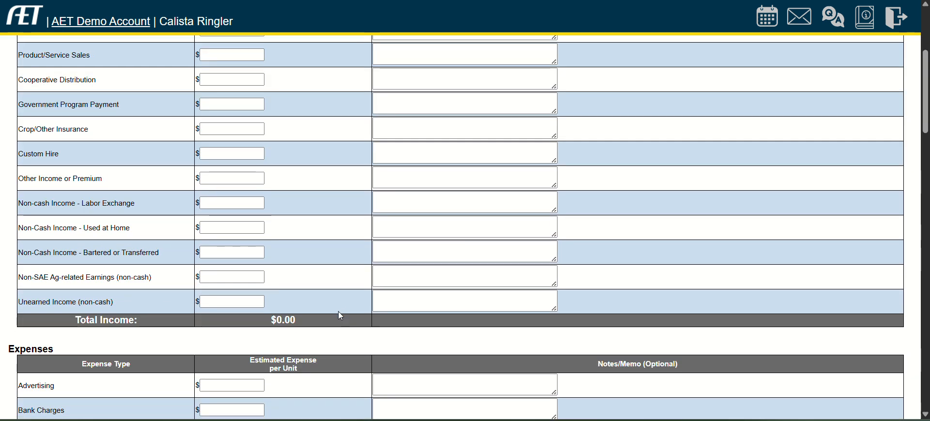
pyautogui.scroll(3, 338, 315)
pyautogui.scroll(-1, 339, 315)
pyautogui.scroll(1, 338, 312)
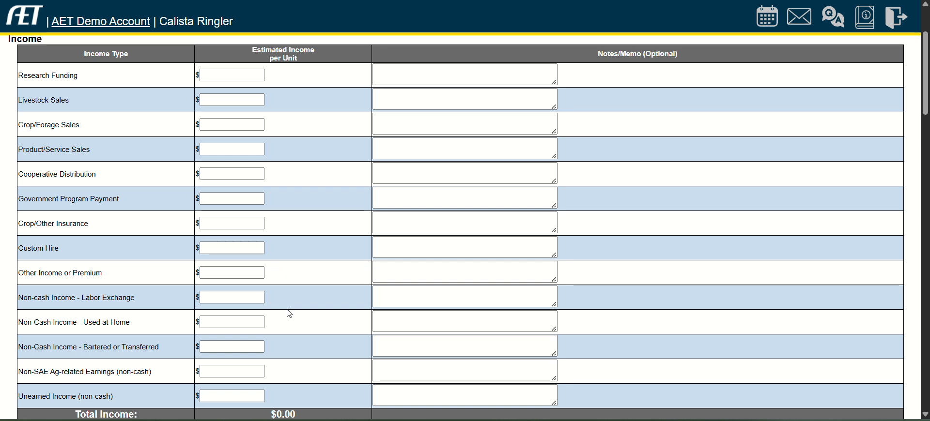
pyautogui.click(233, 124)
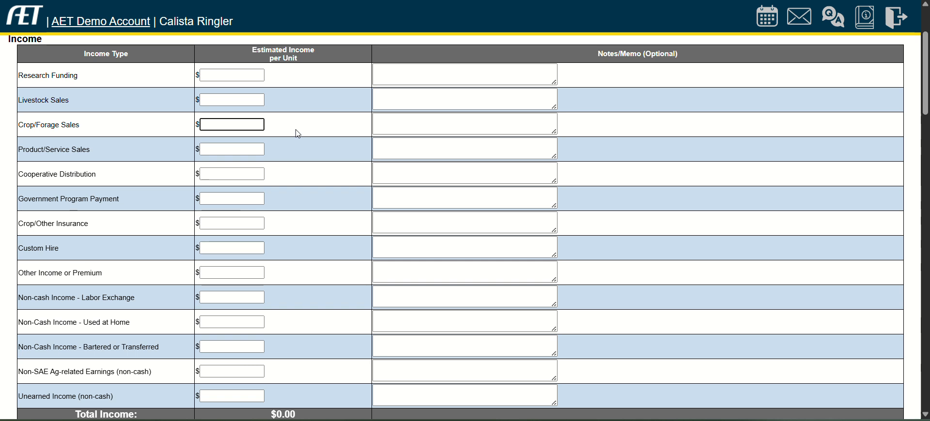
pyautogui.scroll(3, 298, 134)
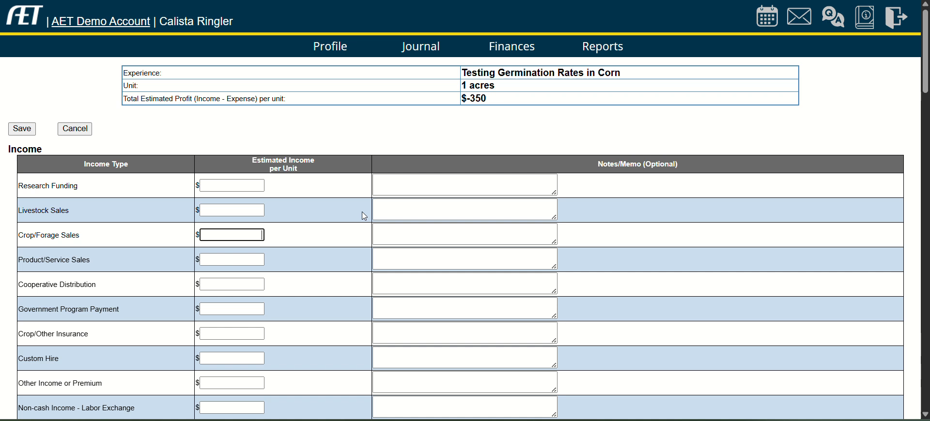
pyautogui.click(28, 131)
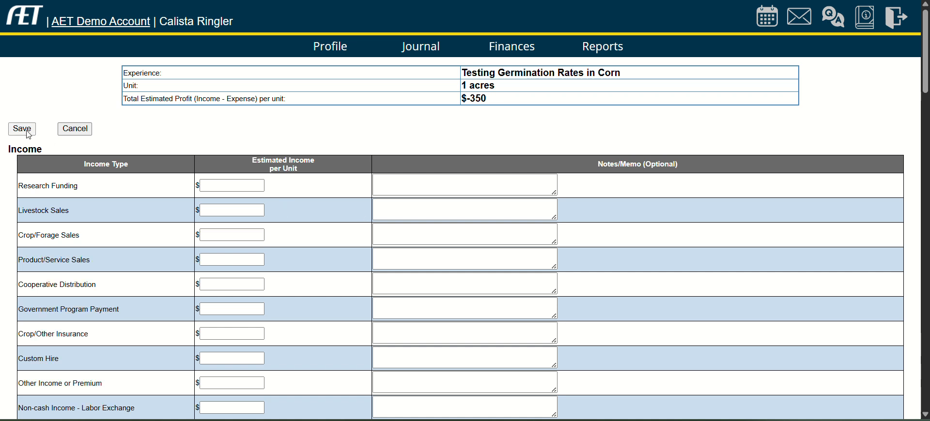